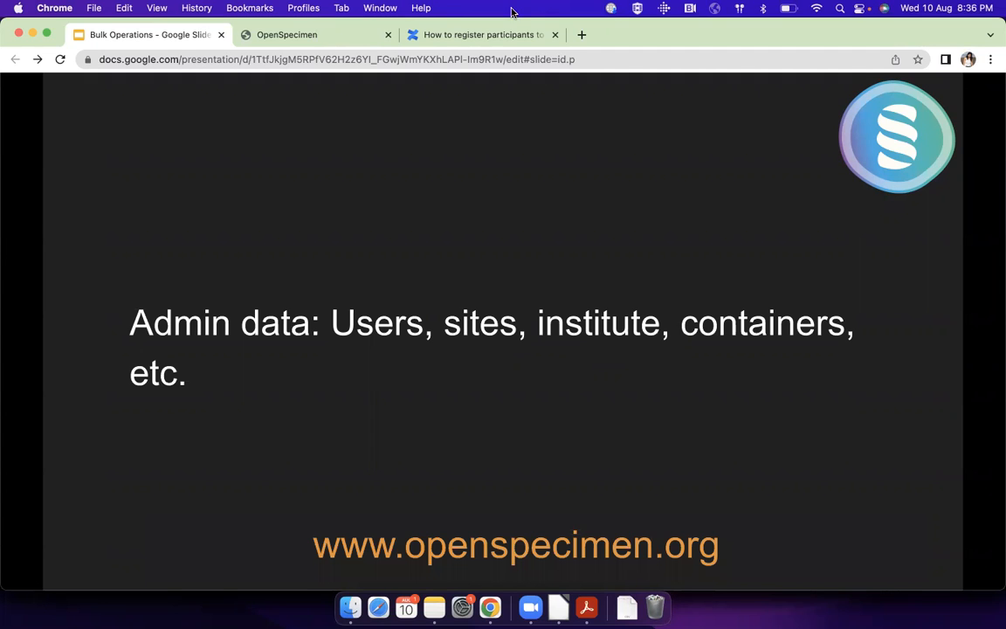
Step: Switch to the OpenSpecimen demo site and check its version and build details in the About information
click(299, 39)
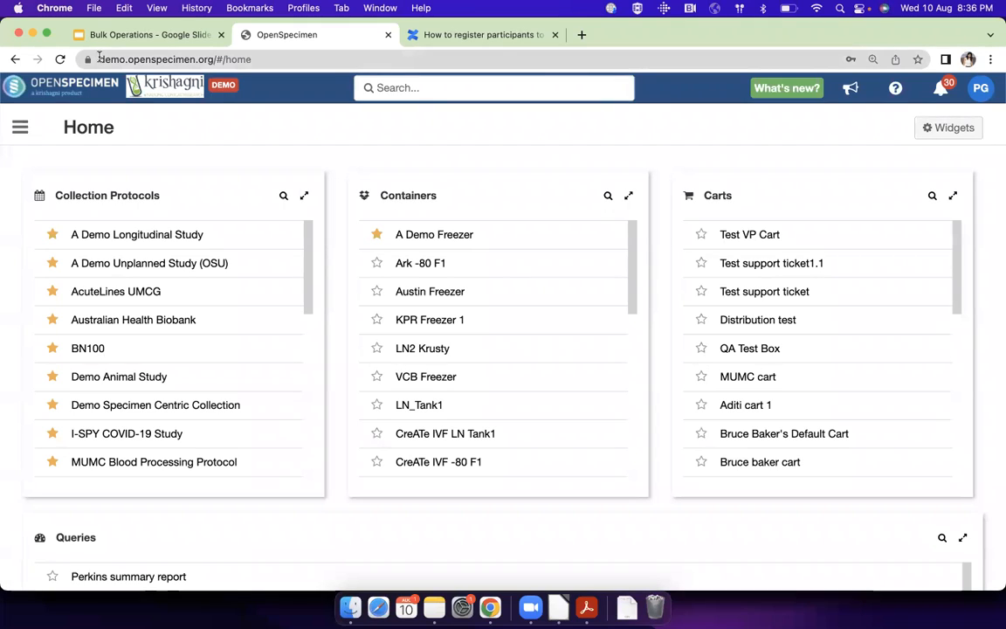
drag(100, 58, 212, 63)
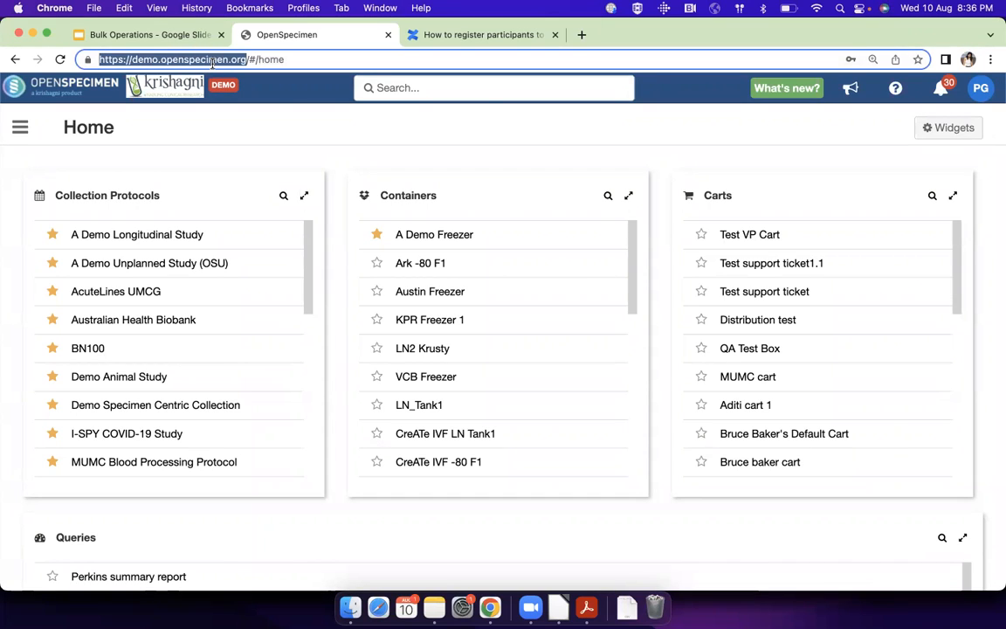
click(283, 128)
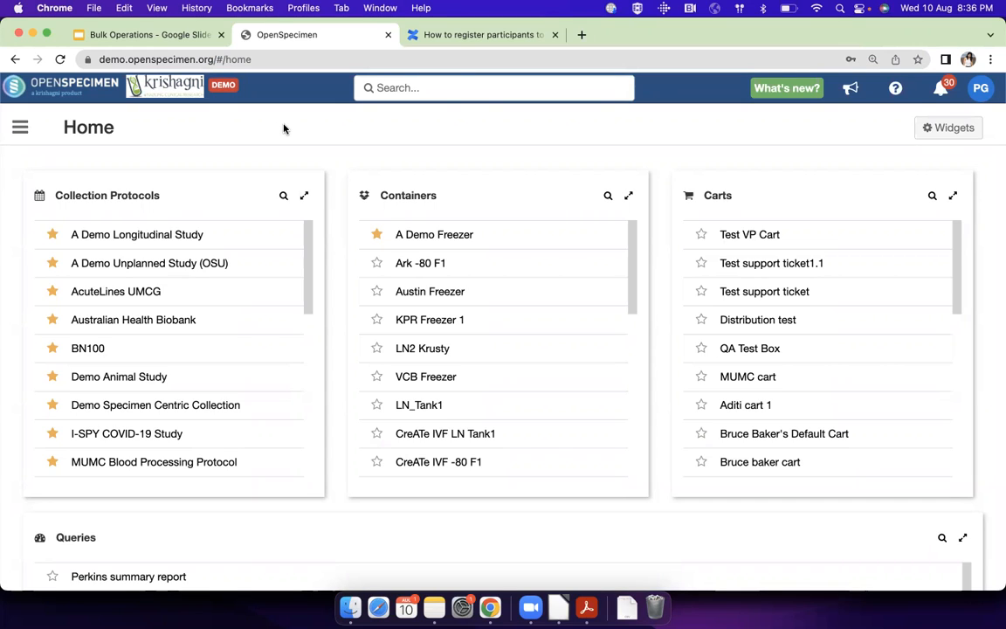
click(898, 91)
click(871, 172)
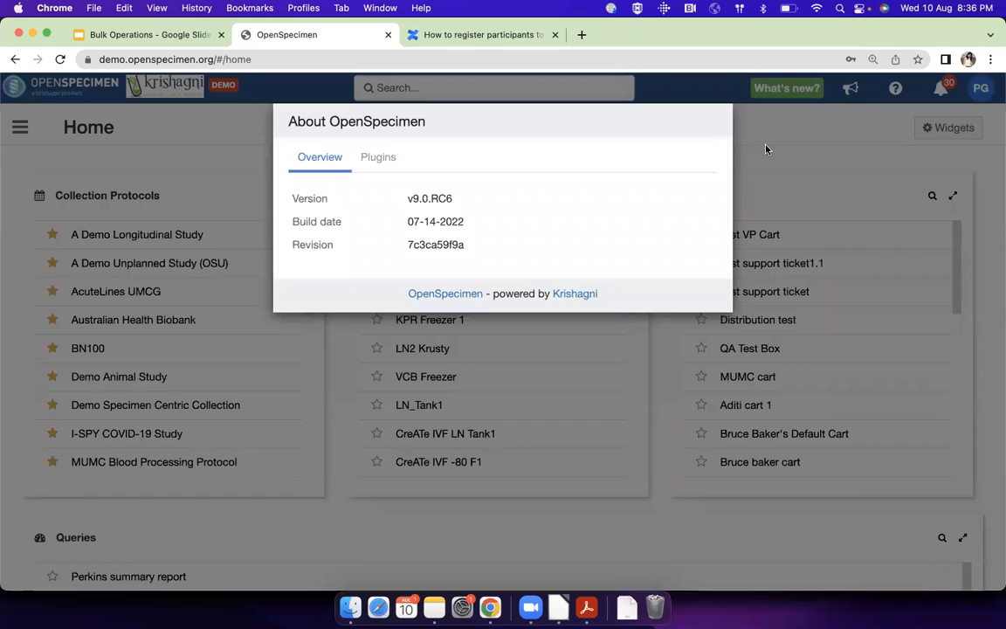
click(766, 149)
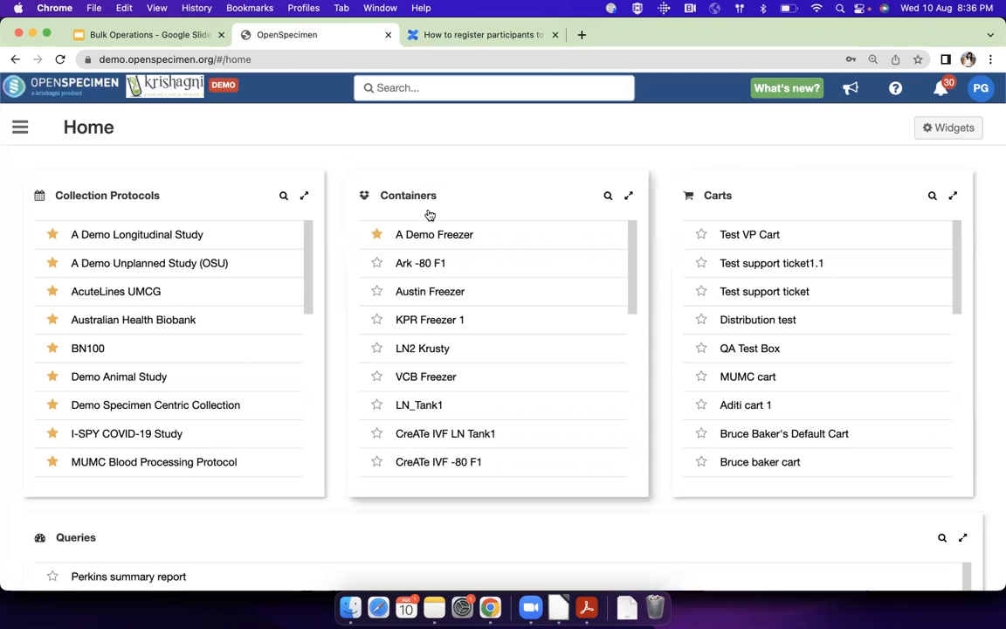
Step: Go to the Users list from OpenSpecimen's module navigation
click(19, 126)
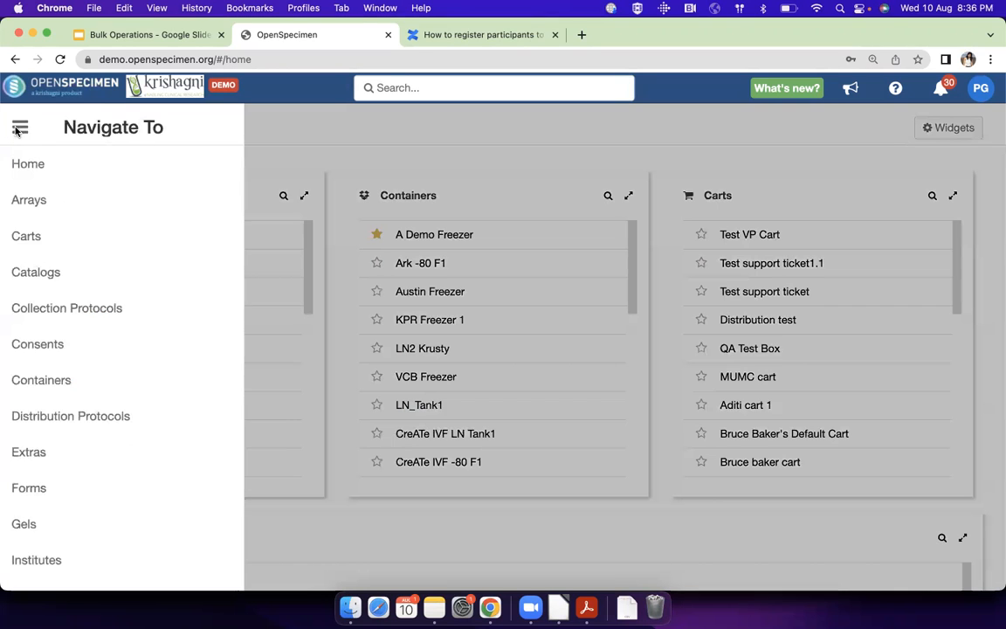
scroll(33, 414, down, 10)
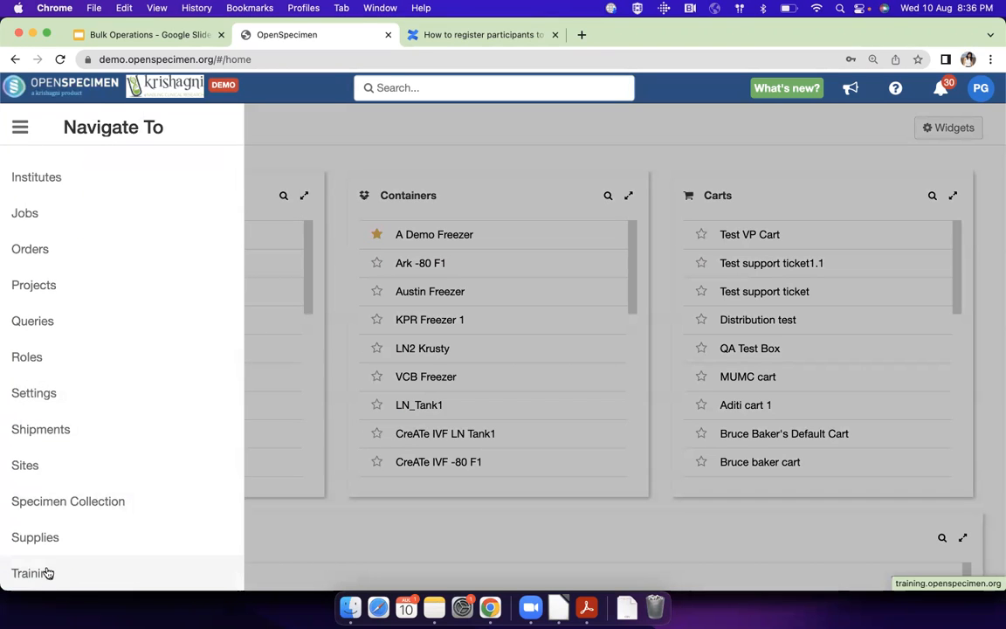
click(45, 575)
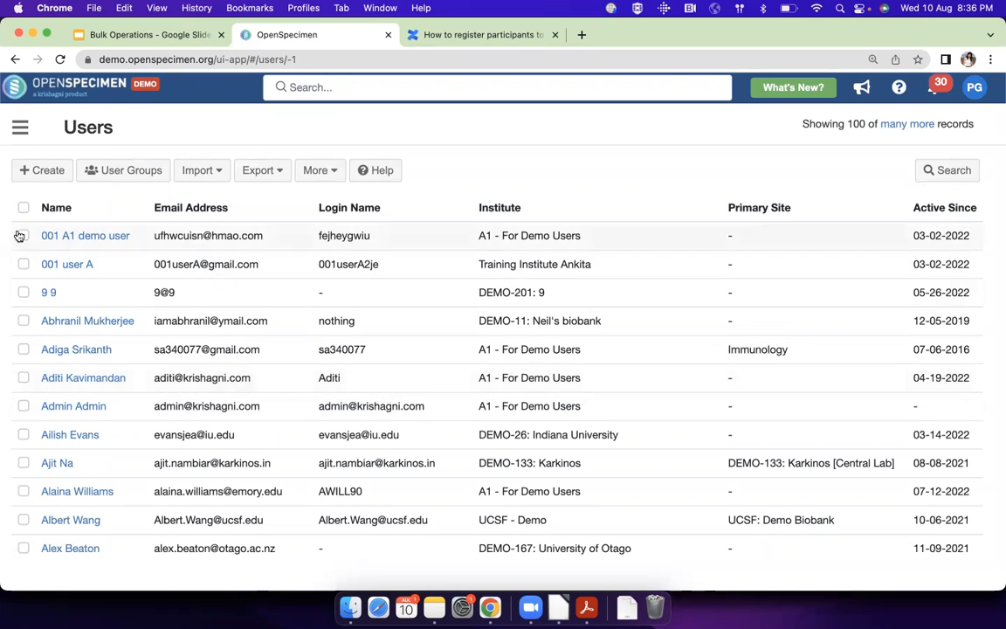
Step: Select the fourth, fifth and sixth users, review the fields of their bulk update form, and return to the Users list without updating
click(23, 323)
click(23, 376)
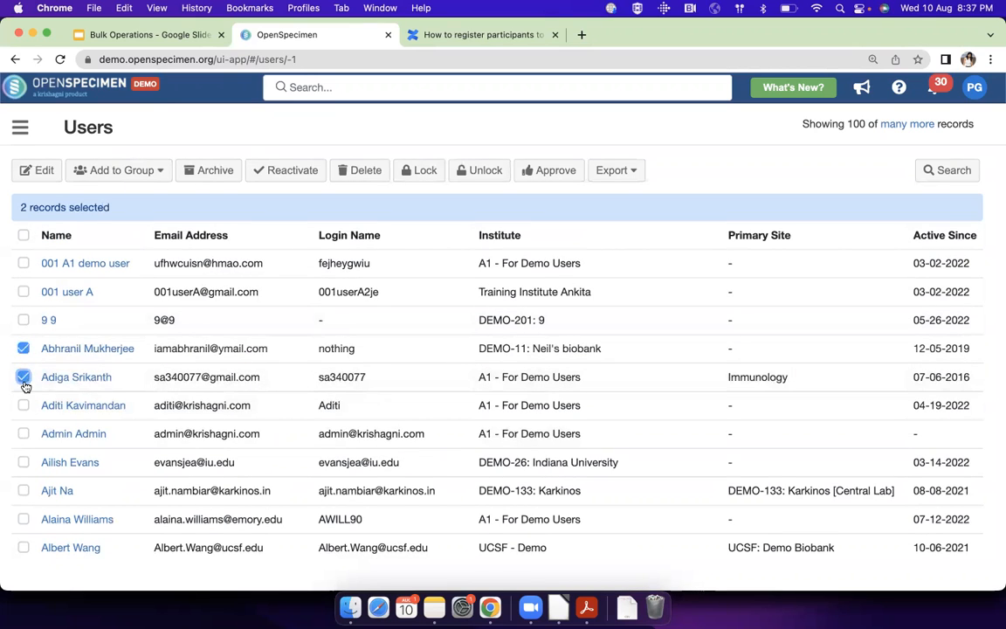
click(24, 405)
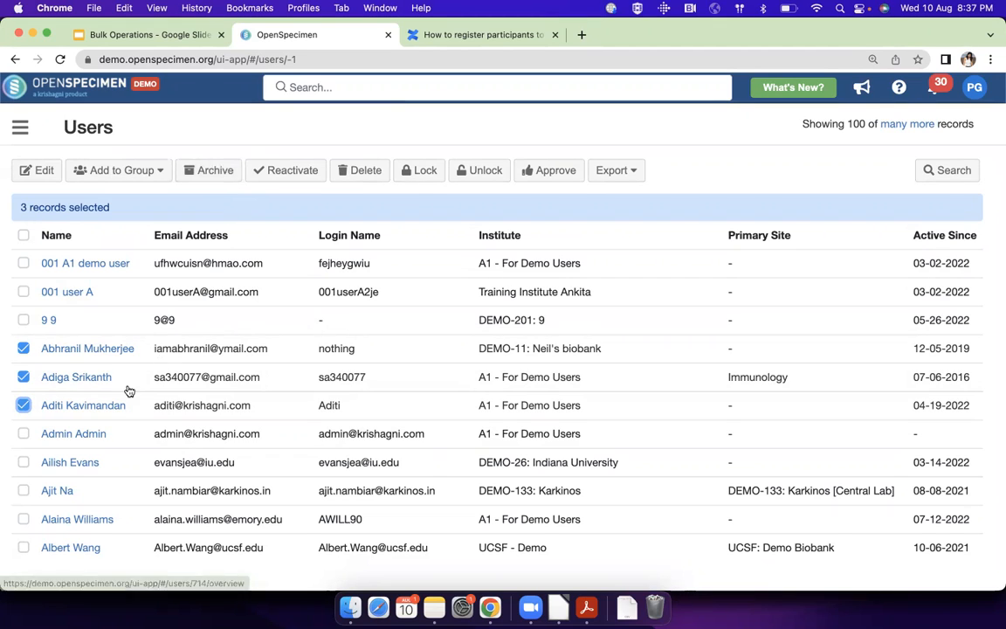
click(40, 174)
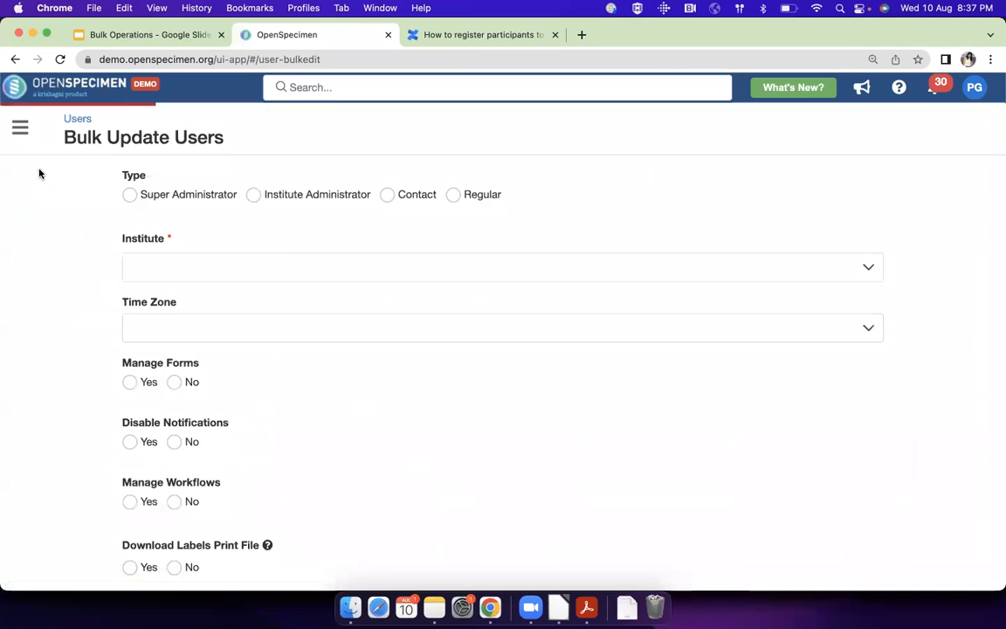
scroll(145, 351, down, 2)
scroll(146, 350, up, 2)
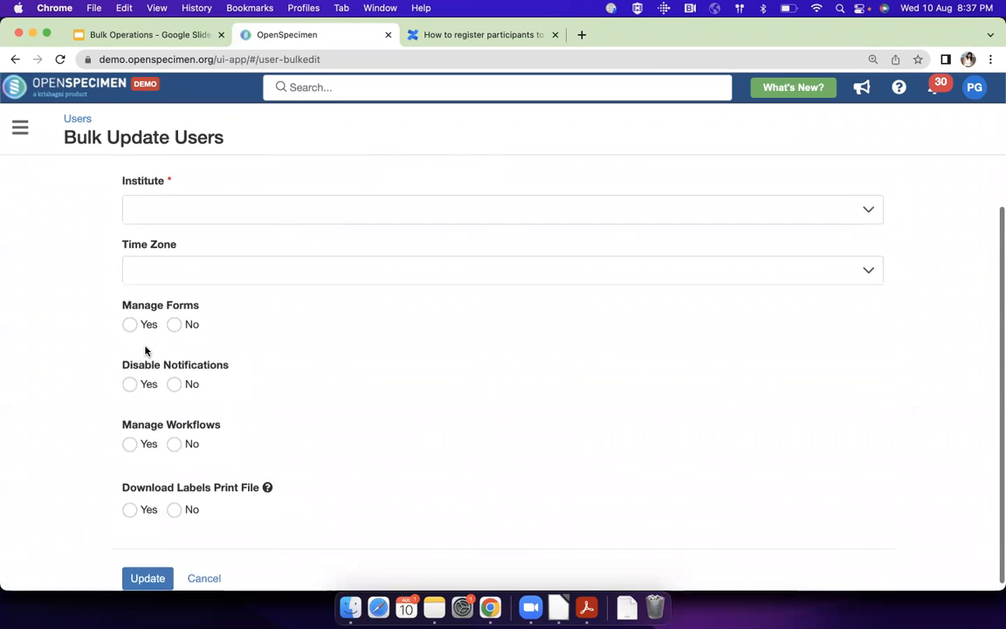
scroll(146, 350, down, 2)
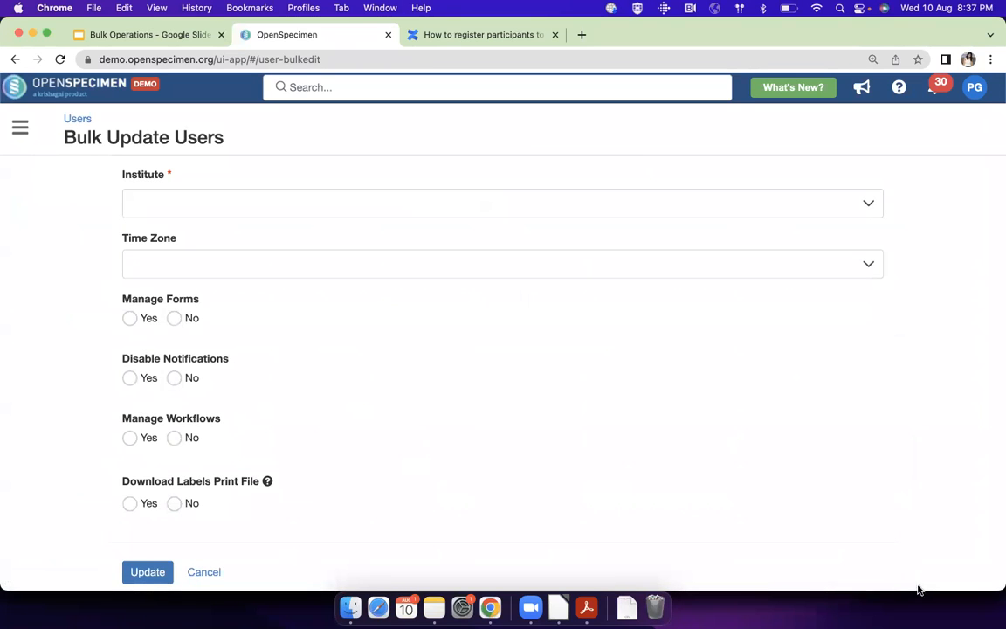
click(14, 59)
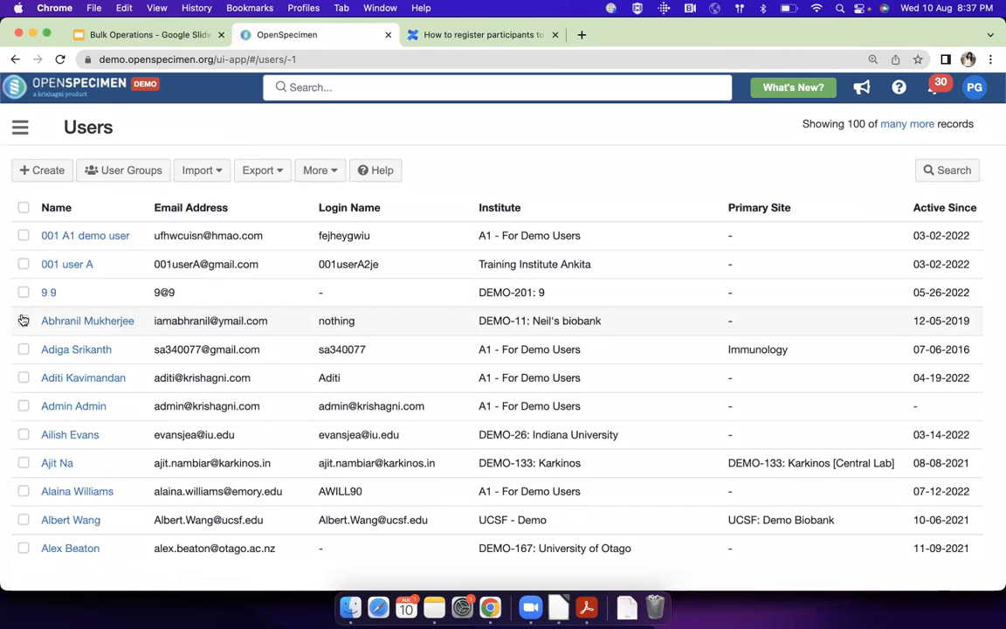
Step: Select the fourth and fifth users, examine the available group assignment and bulk actions, and clear the selection
click(24, 321)
click(23, 376)
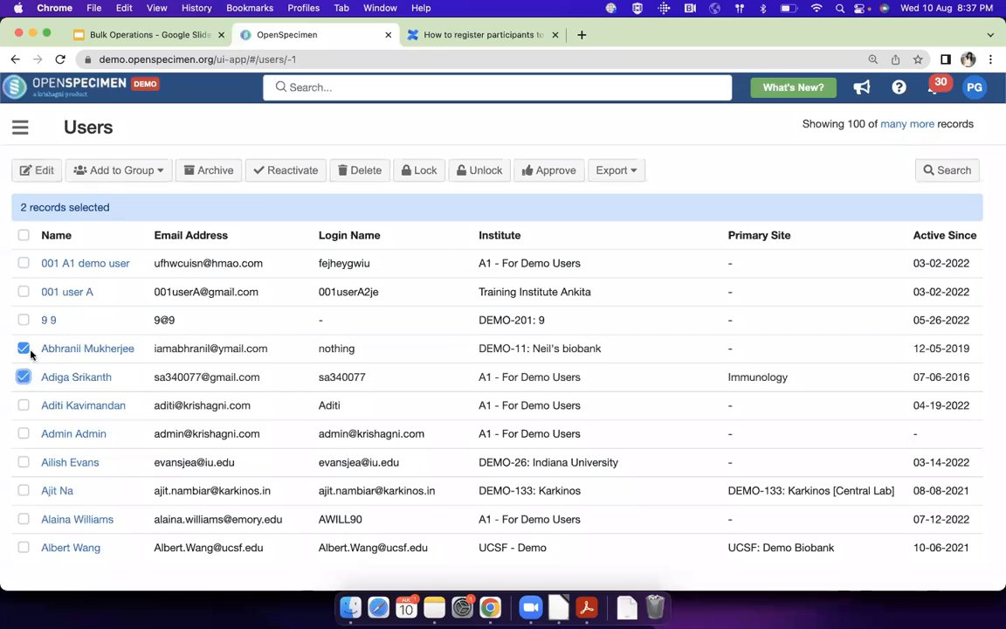
click(136, 175)
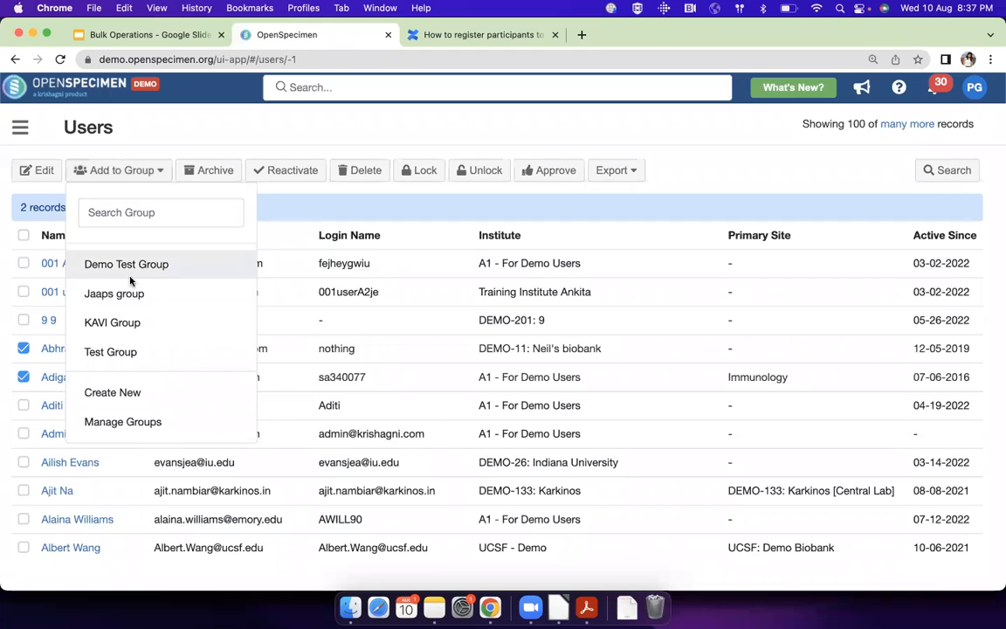
click(166, 143)
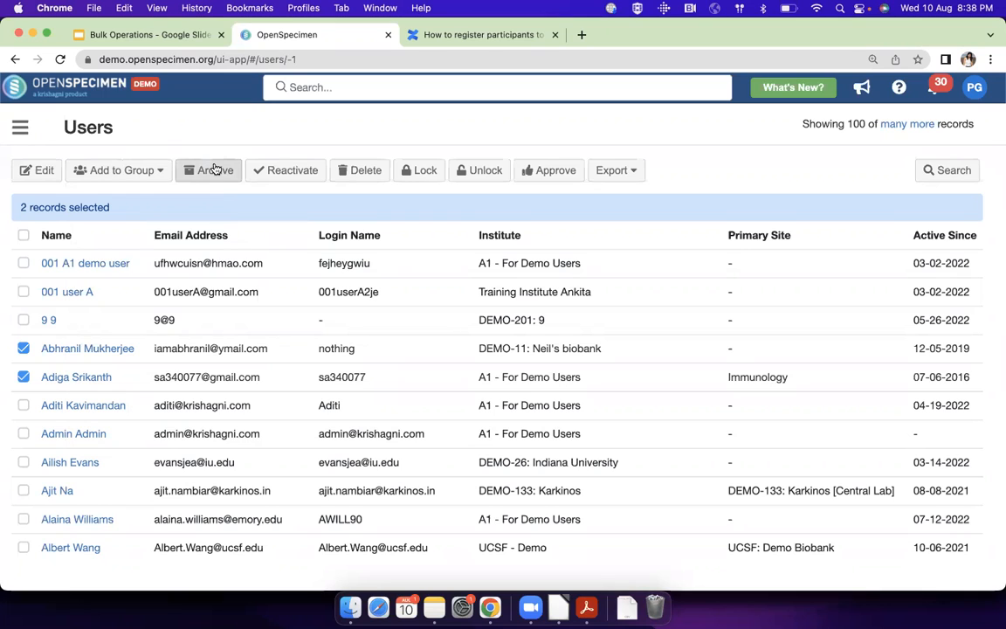
click(91, 381)
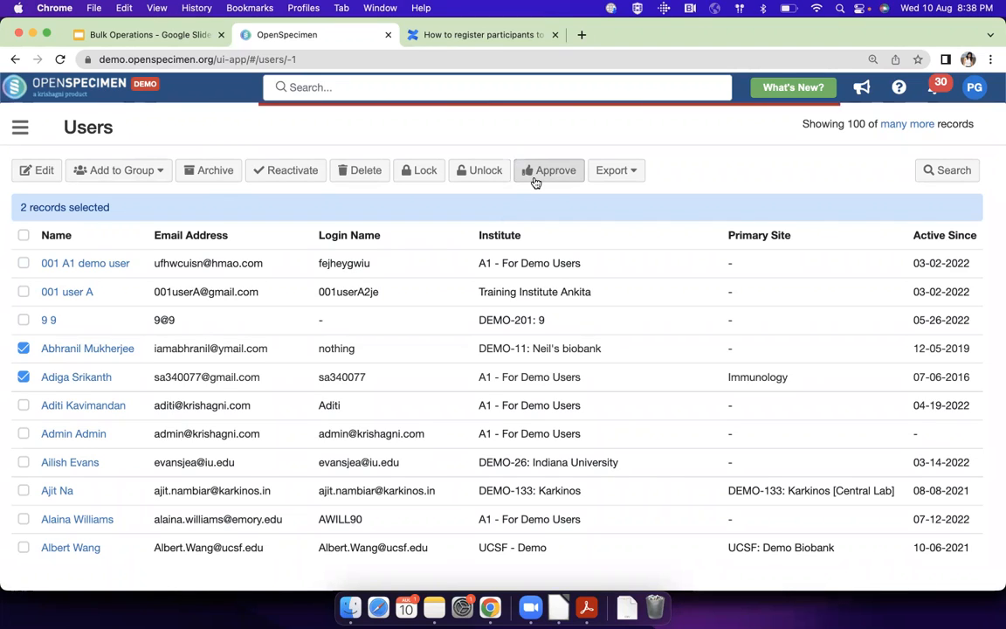
click(23, 348)
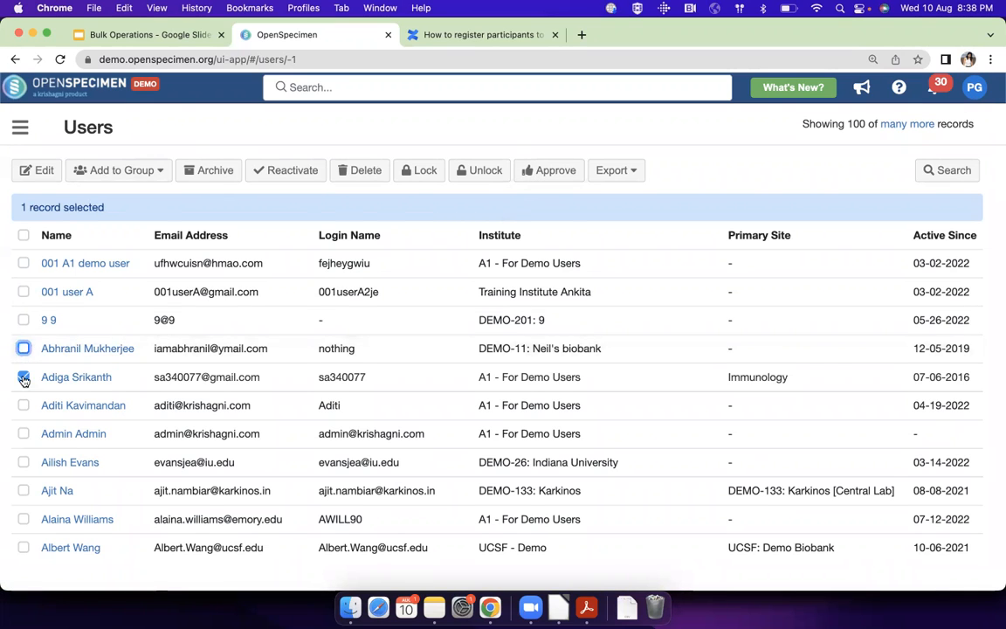
click(23, 376)
Step: Filter the Users list by the institute A1 - For Demo Users
click(950, 175)
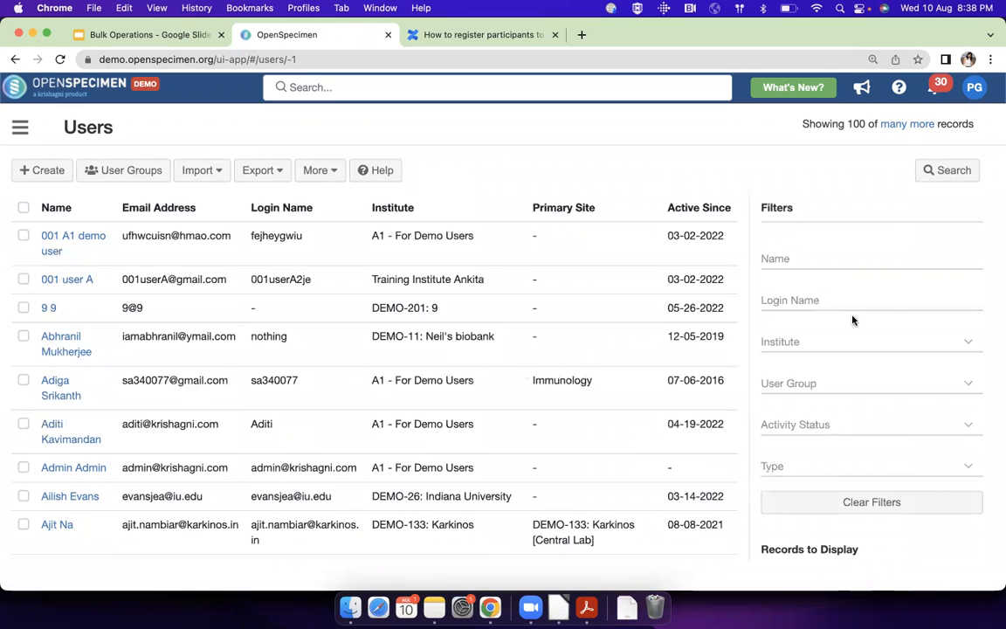
click(844, 341)
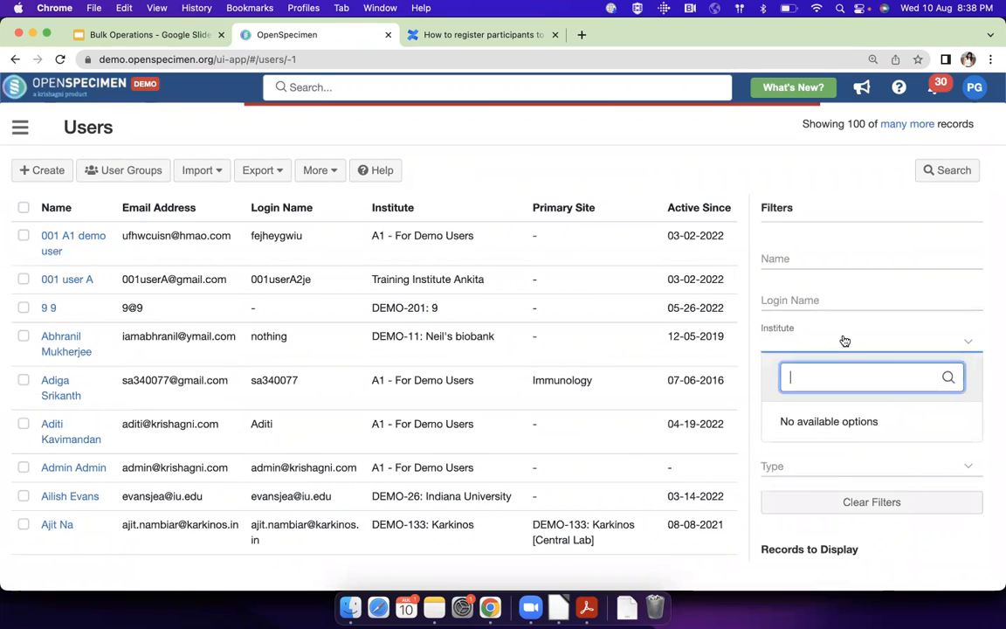
click(731, 449)
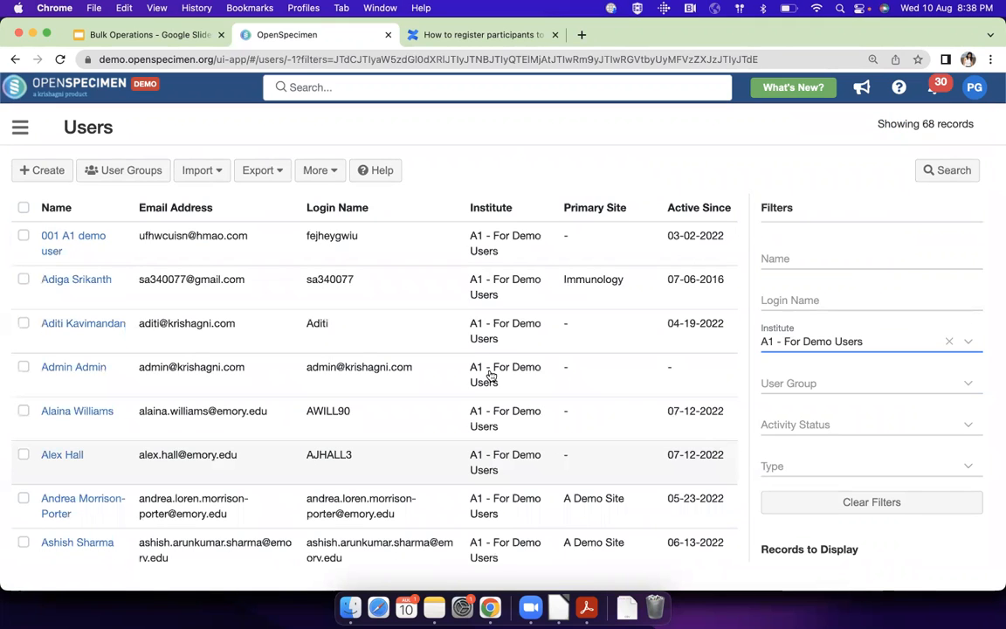
Step: Look through the overviews of the first three filtered users in the split view and return to the table view
click(182, 282)
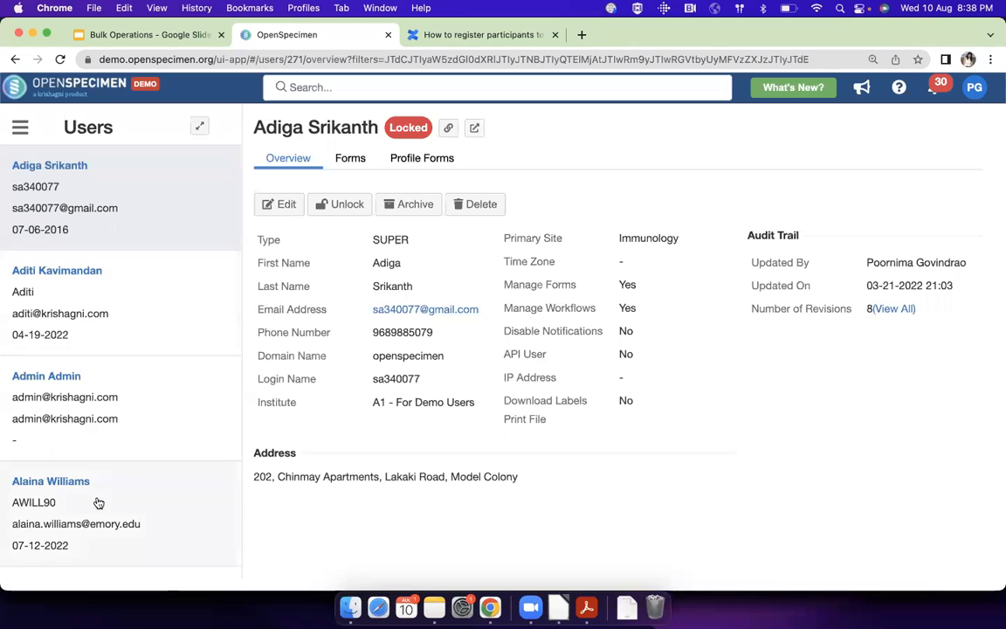
scroll(99, 509, down, 5)
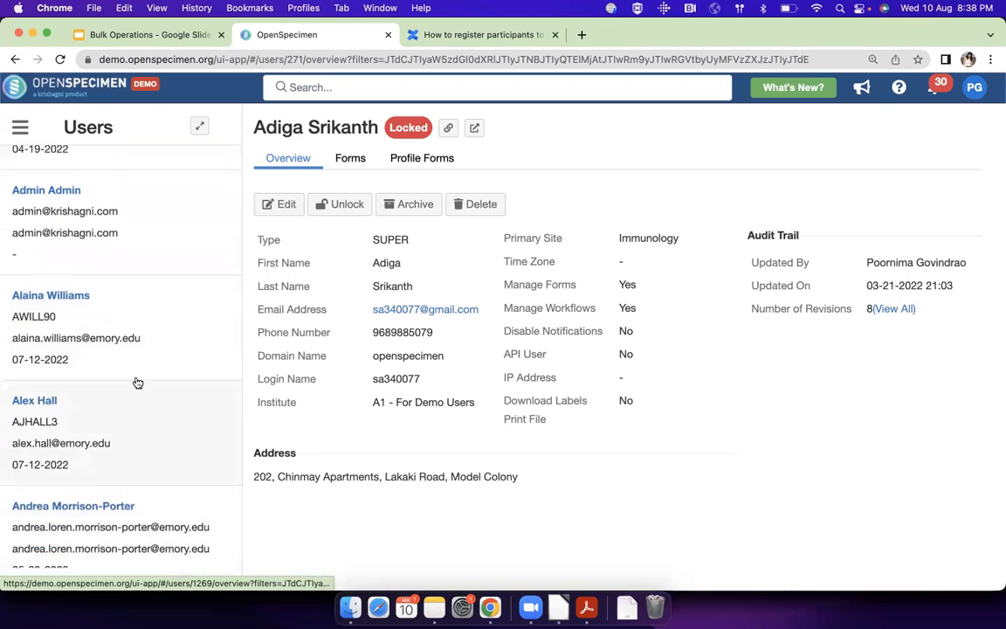
scroll(128, 317, up, 6)
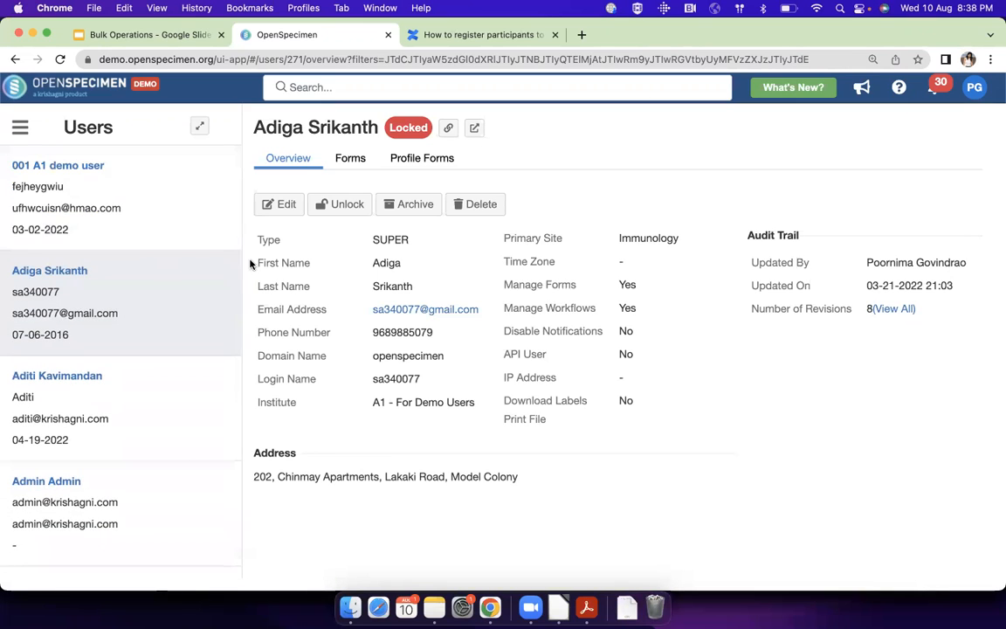
click(164, 211)
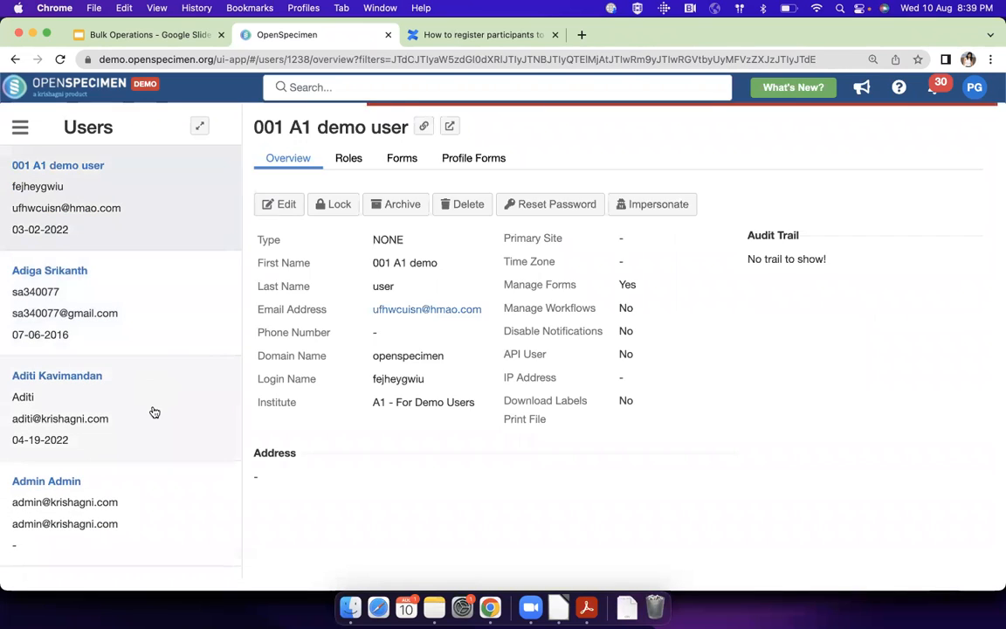
click(155, 411)
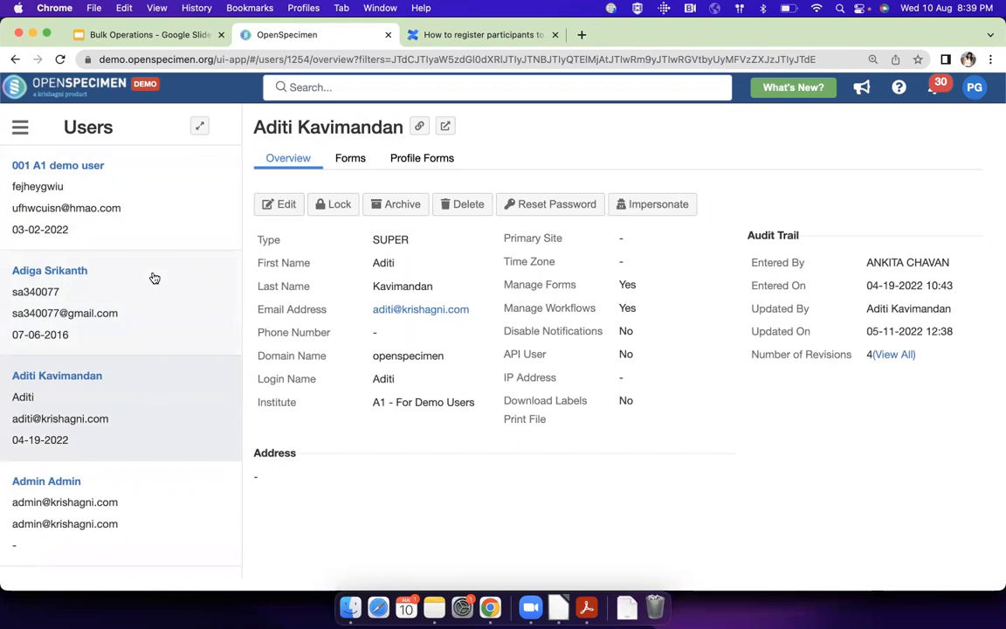
click(171, 157)
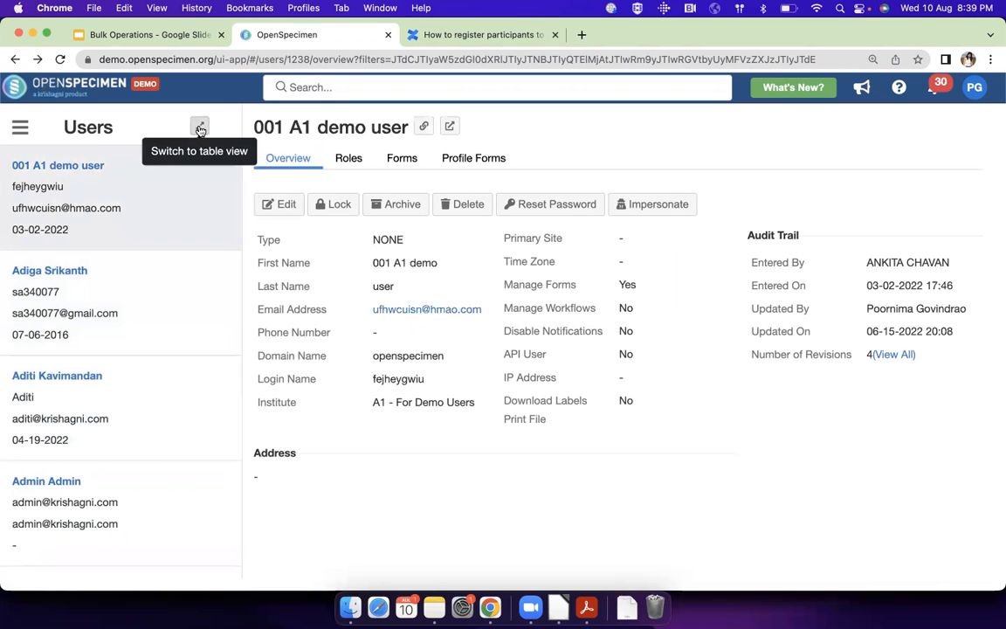
click(200, 129)
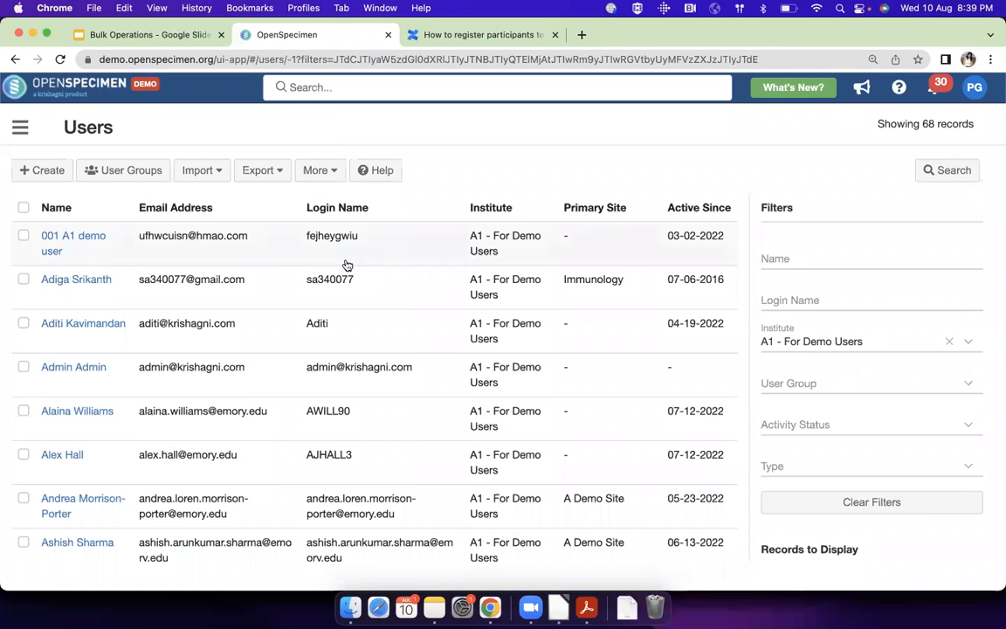
Step: Open the third filtered user from the table and view the overviews of two other users, ending on the Admin Admin account
click(262, 329)
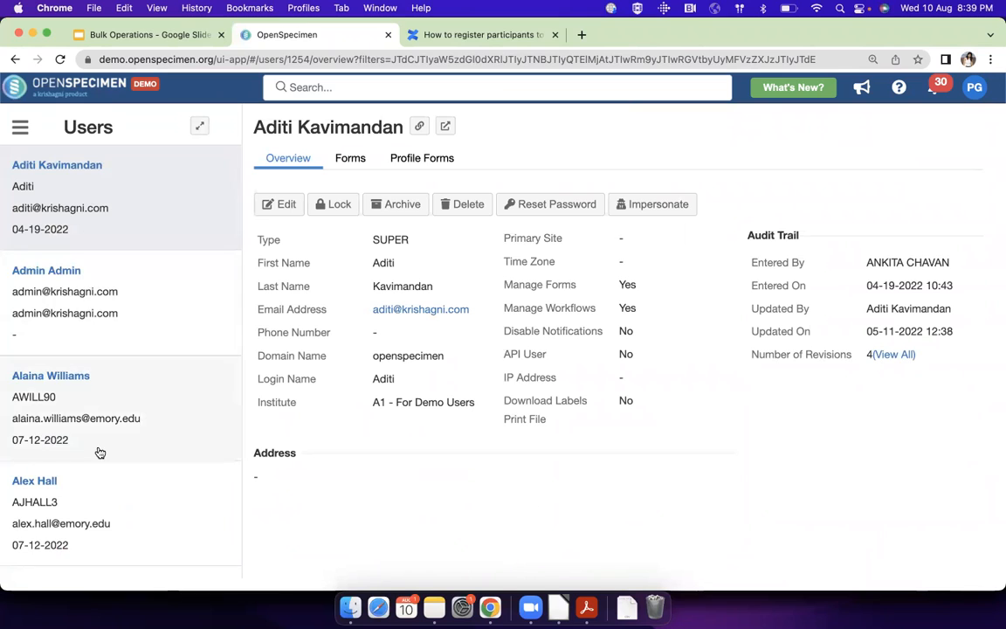
scroll(118, 449, down, 2)
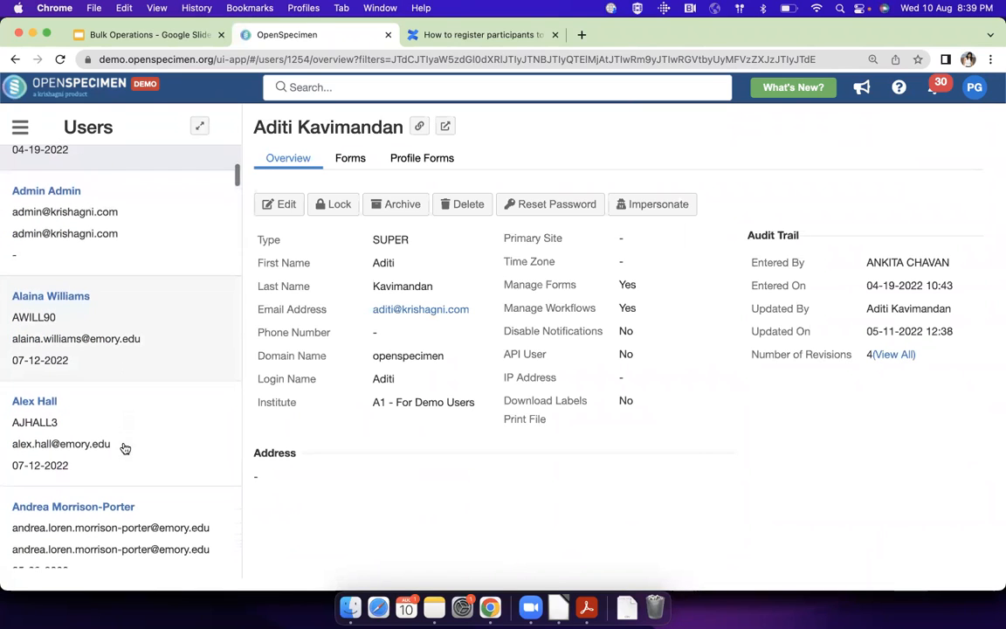
click(130, 529)
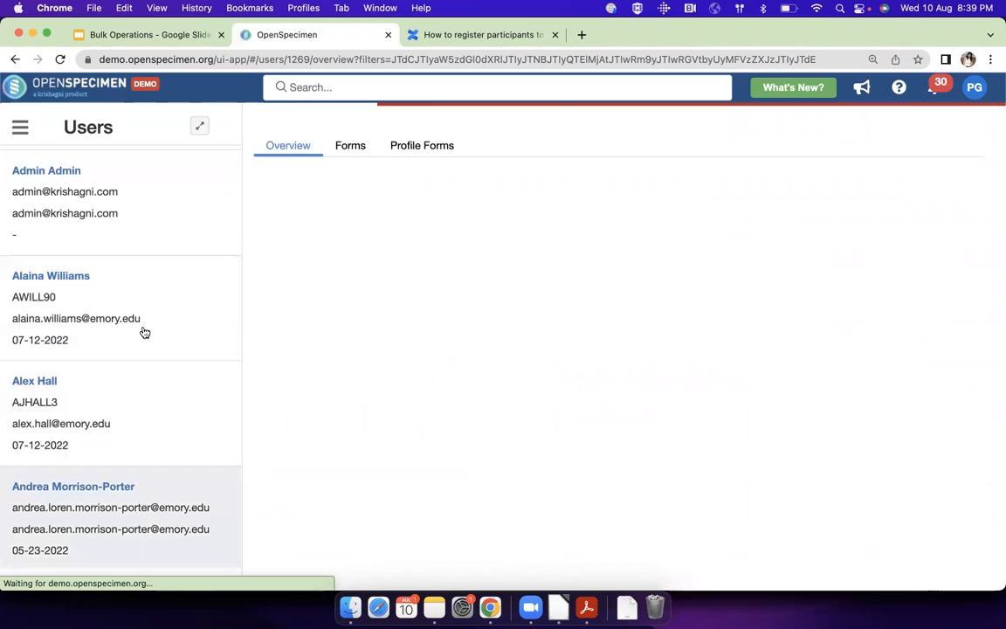
click(146, 206)
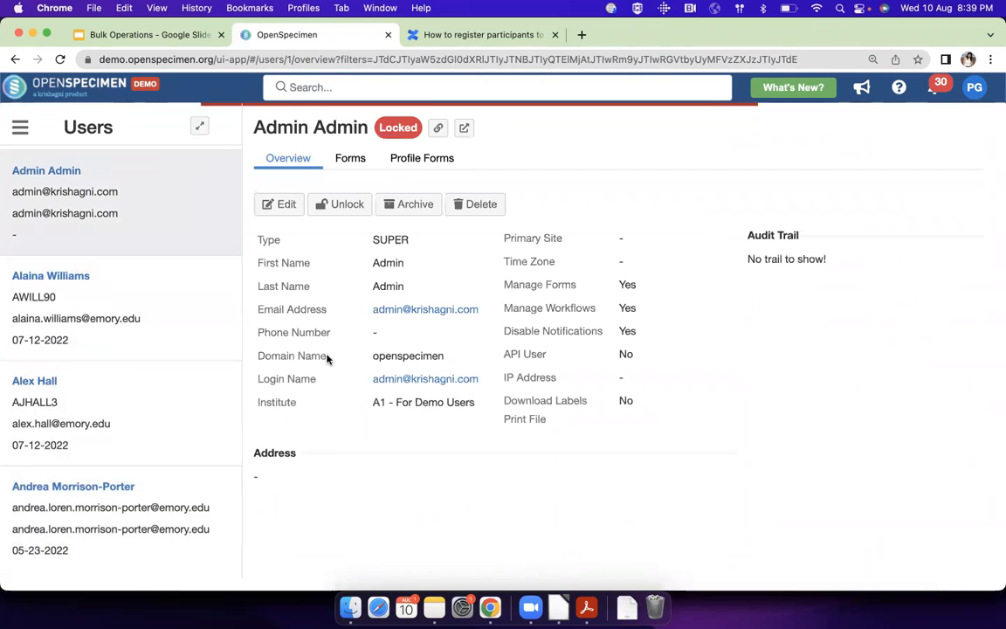
Step: Check the admin data slide in the Bulk Operations presentation, and open the Containers list in OpenSpecimen
click(177, 41)
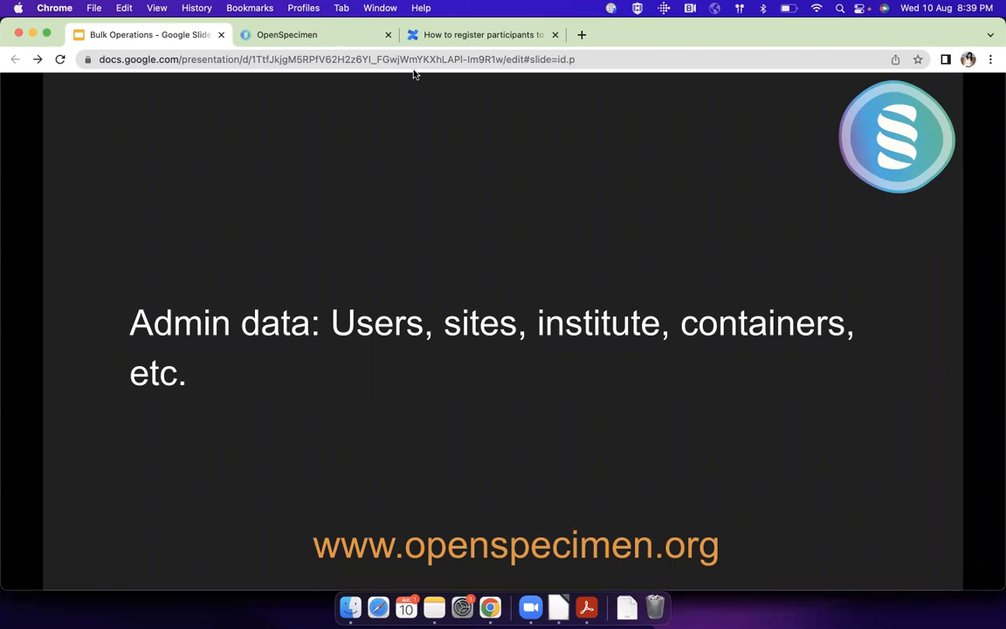
click(332, 38)
click(18, 131)
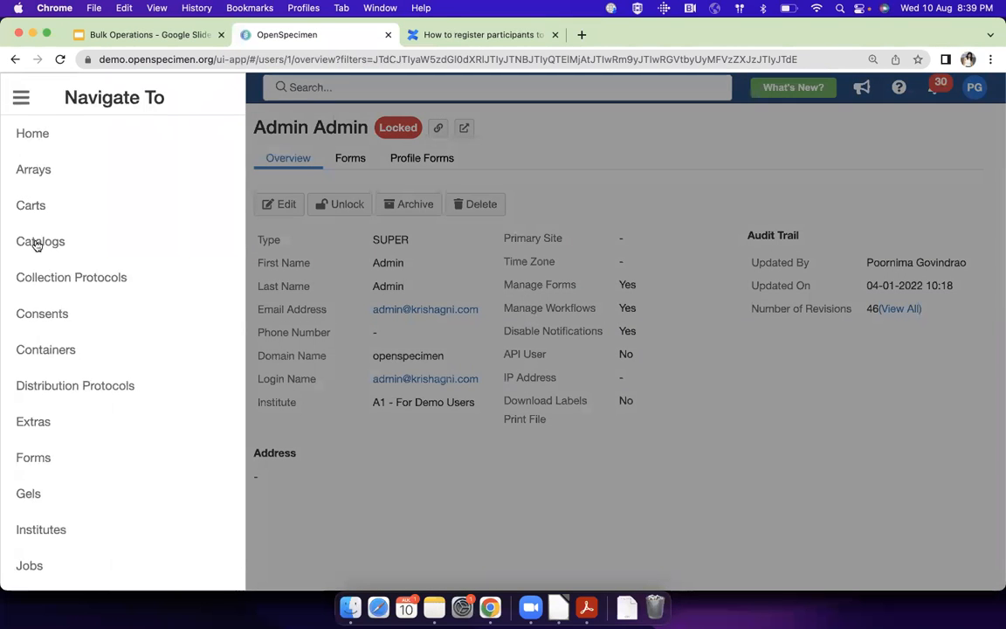
click(60, 362)
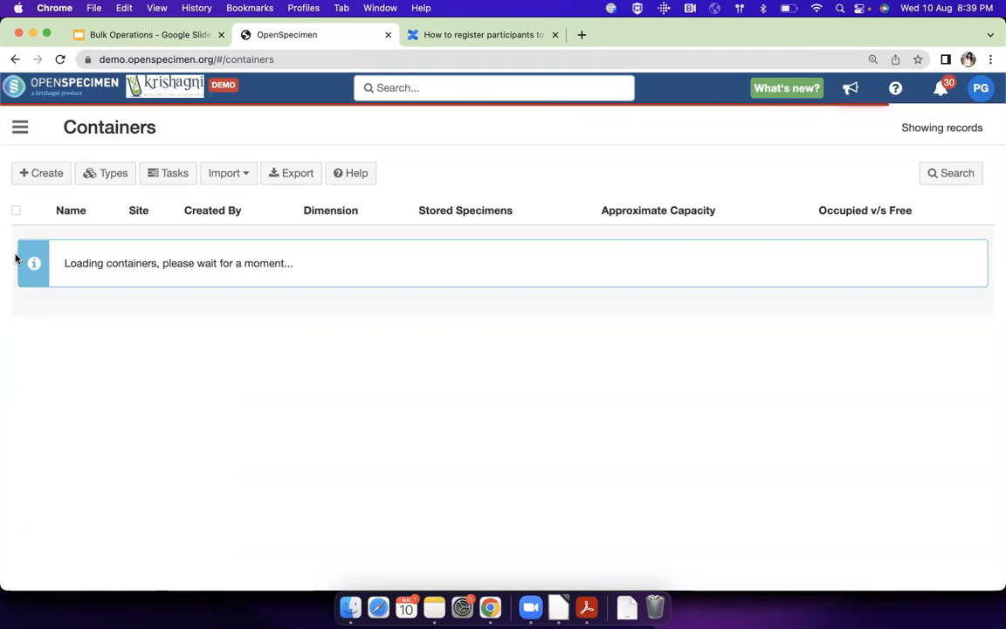
Step: Select the Ark -80 F1 and Austin Freezer containers to examine the bulk actions, clear the selection, and view the import options
click(15, 270)
click(15, 337)
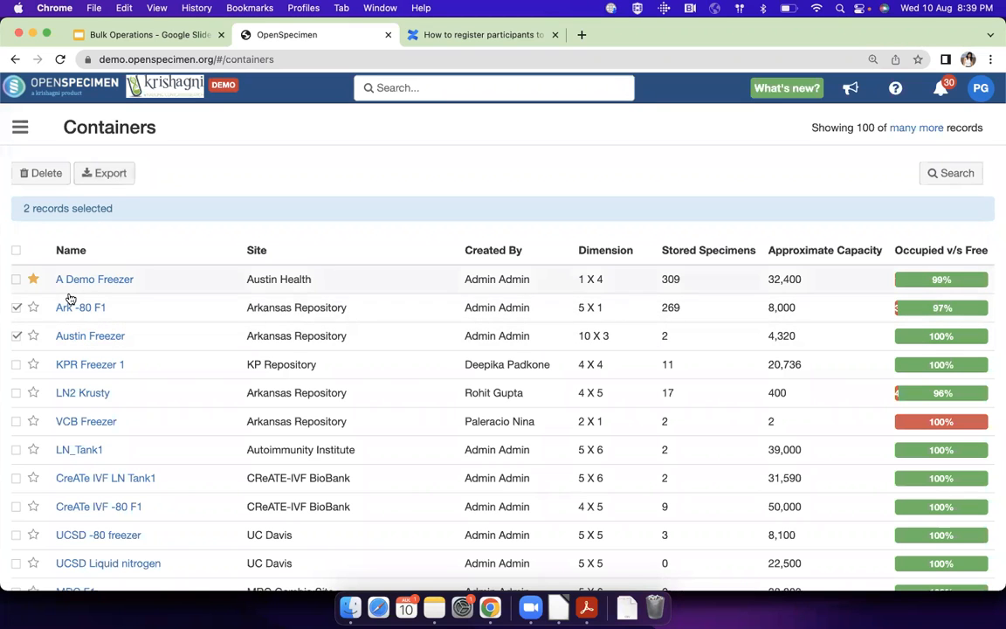
click(15, 308)
click(16, 335)
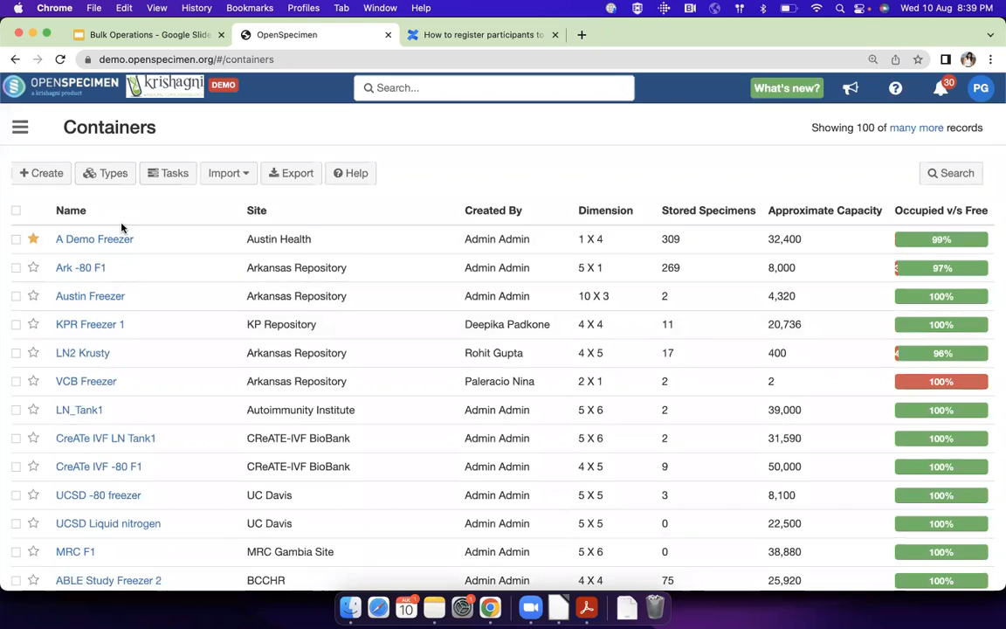
click(228, 176)
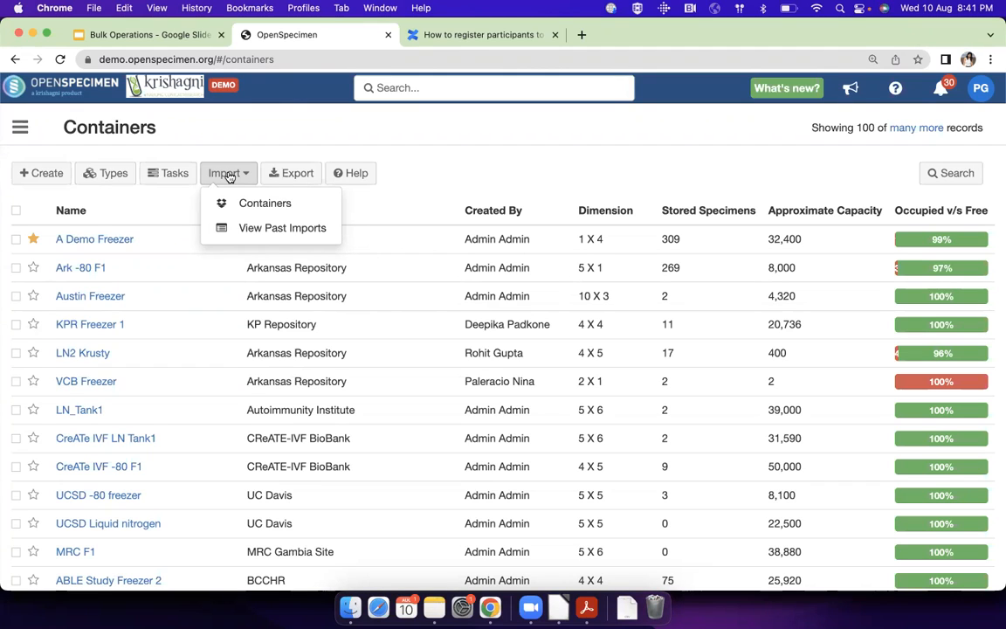
Step: Advance the slides to Biospecimen data: Participant, and open the participant list of A Demo Longitudinal Study in OpenSpecimen
click(178, 35)
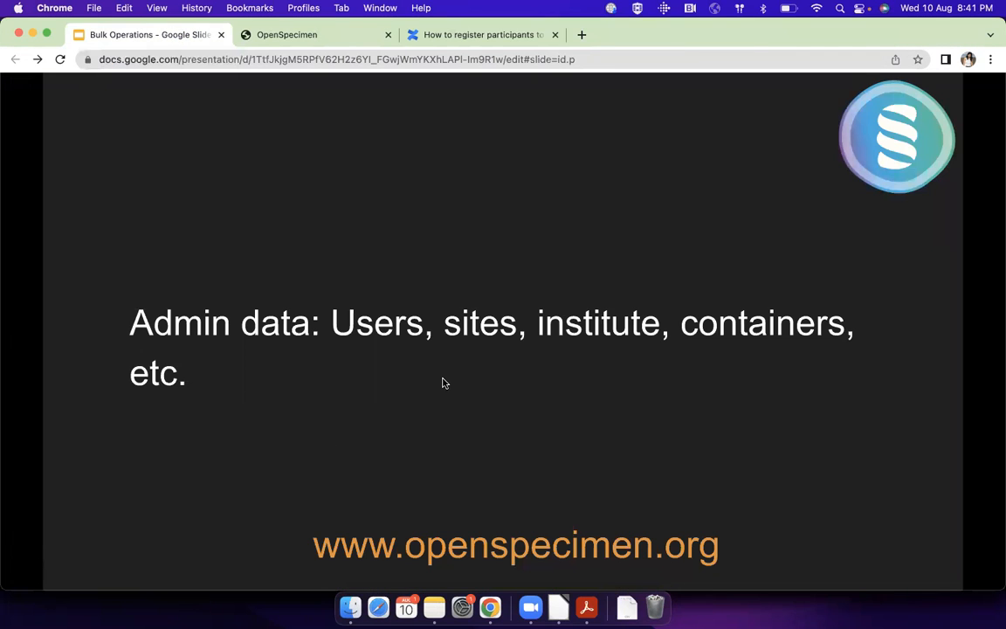
key(Right)
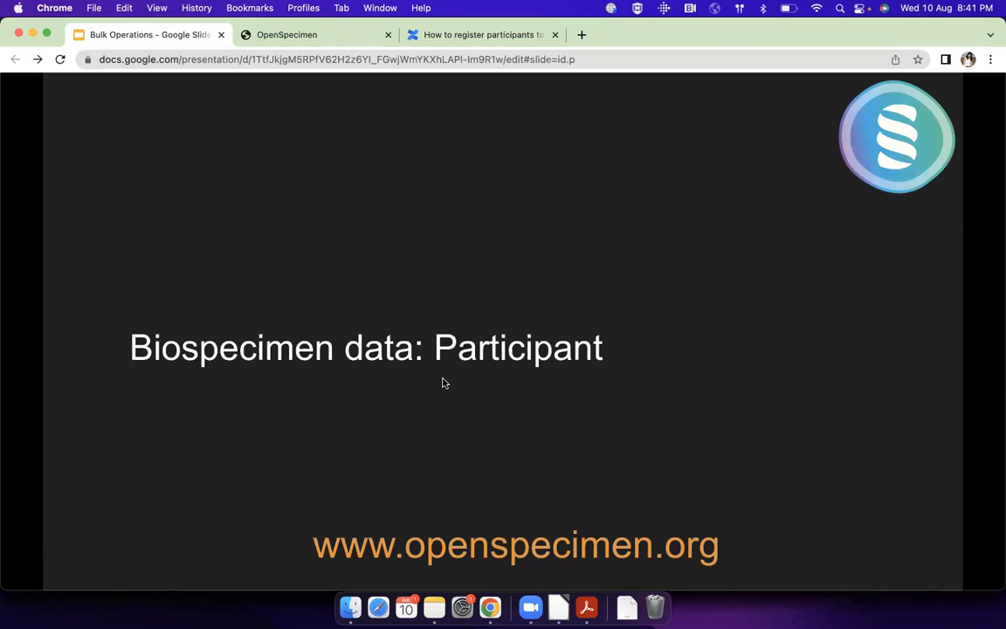
click(313, 35)
click(20, 129)
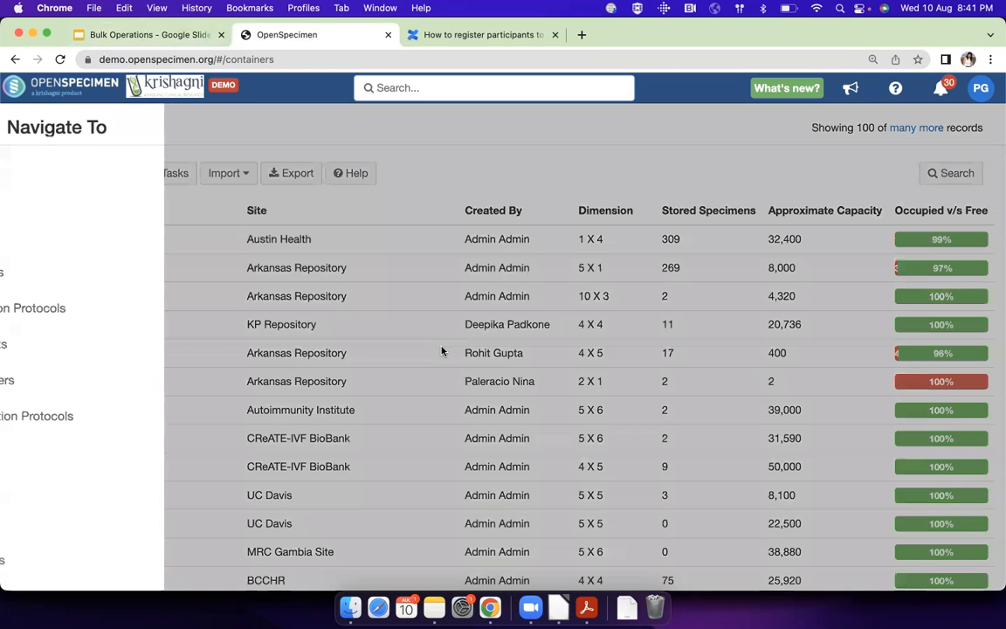
click(79, 307)
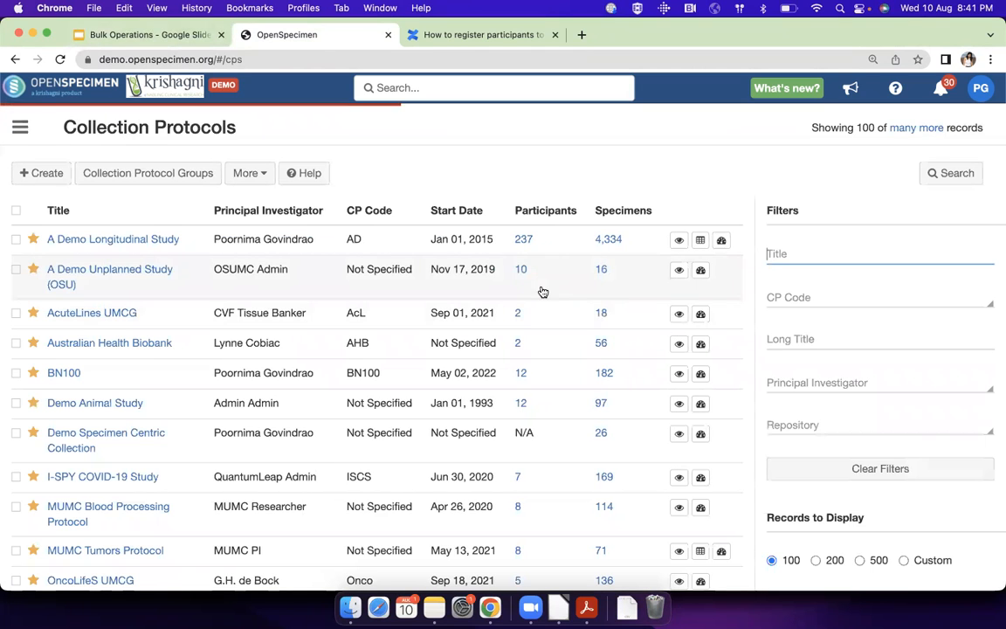
click(525, 240)
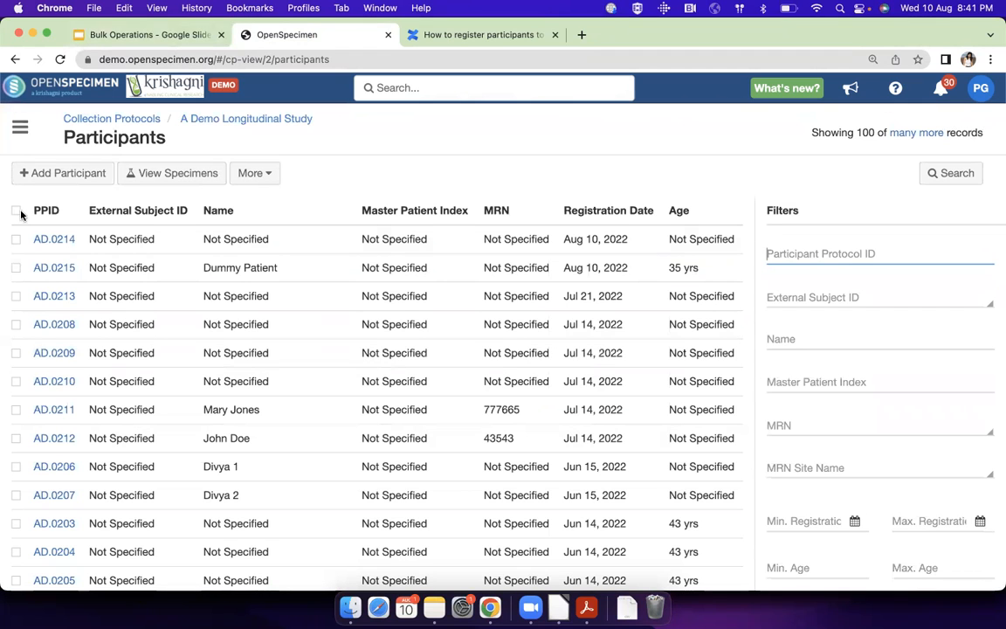
Step: Select the seventh and eighth participants in the list and open them for bulk editing
click(17, 410)
click(17, 478)
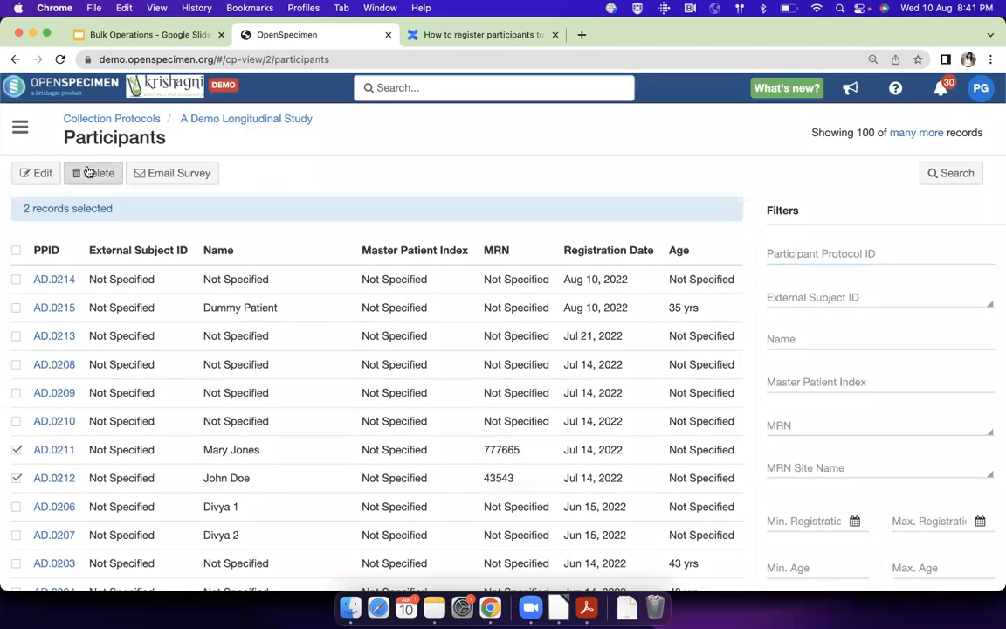
click(39, 173)
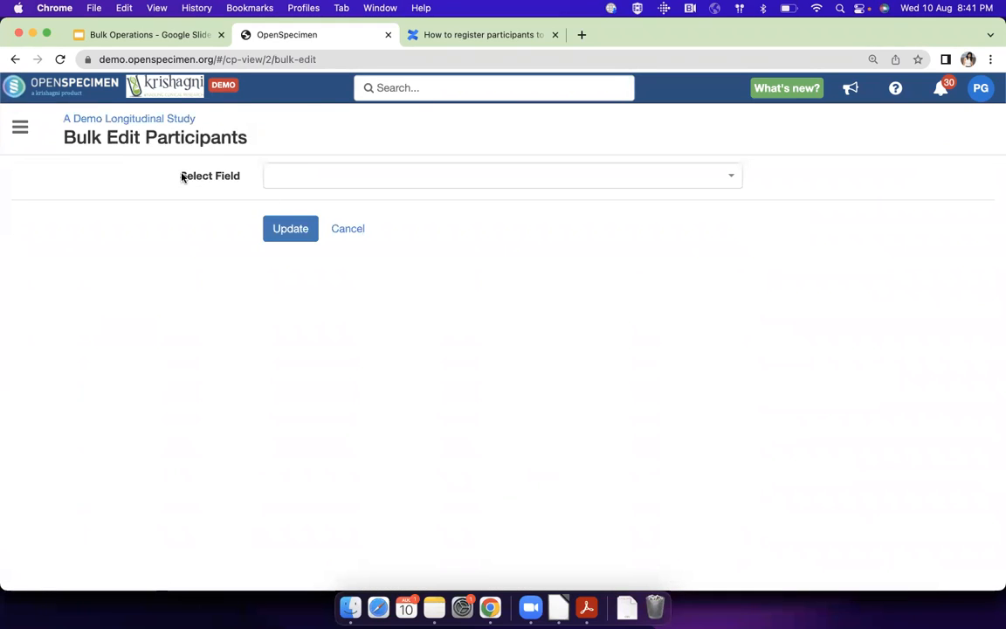
drag(180, 176, 246, 178)
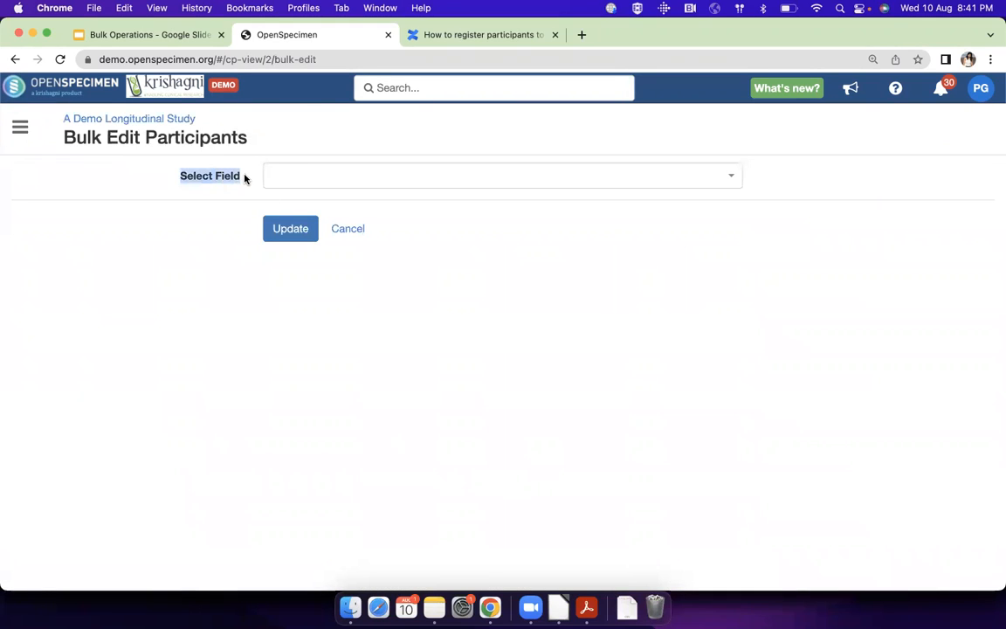
Step: Add Race as a bulk edit field and set it to White
click(303, 175)
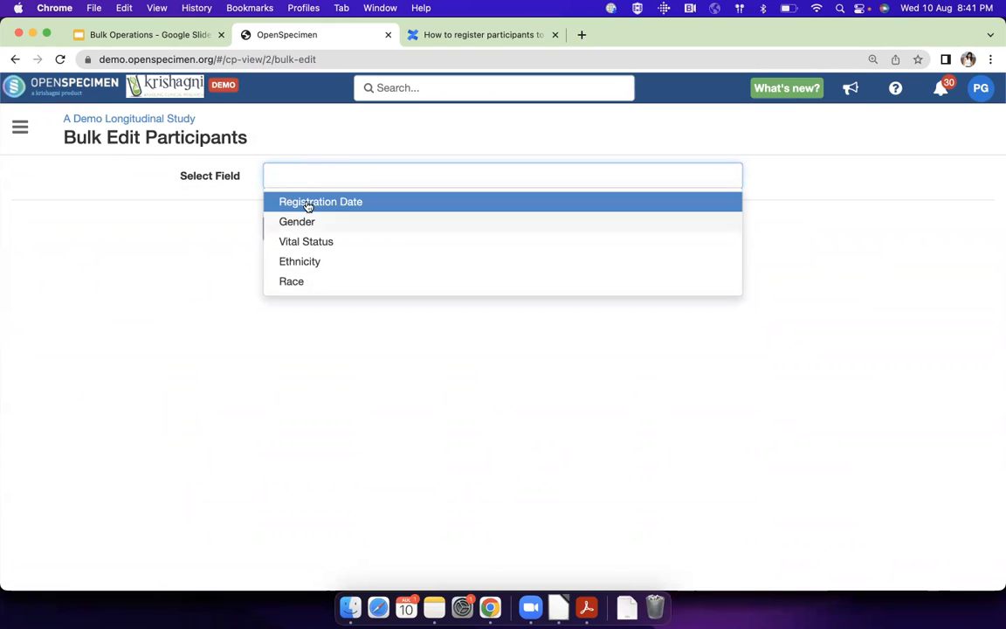
click(309, 282)
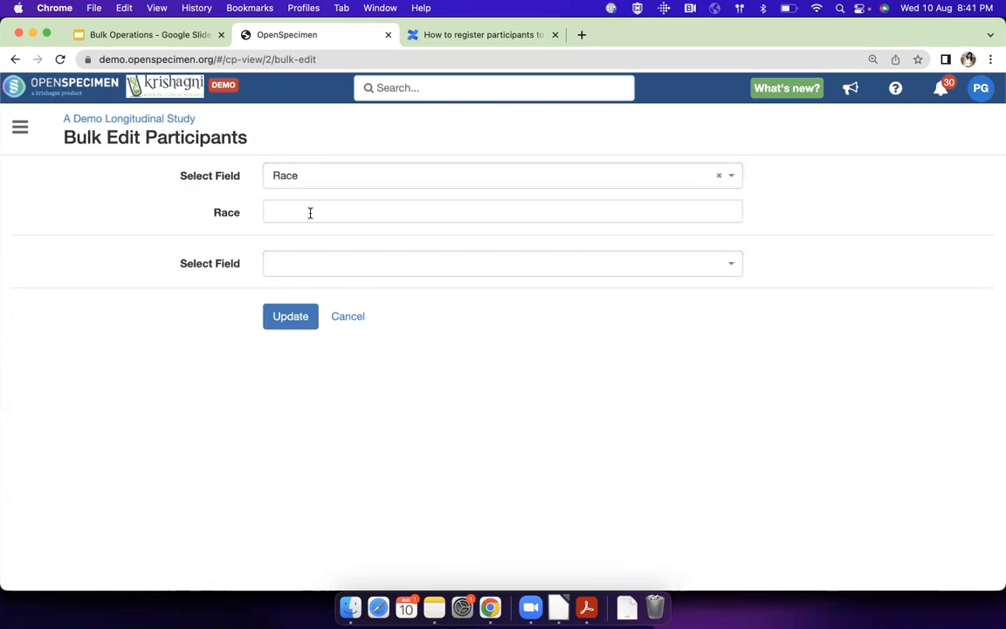
click(310, 213)
click(294, 255)
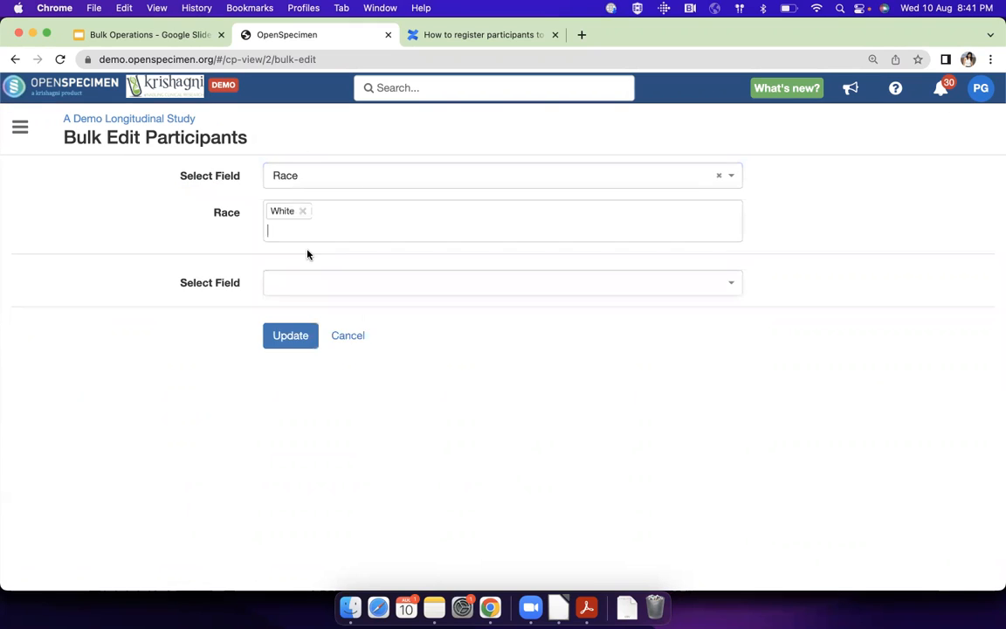
Step: Add Gender as a second bulk edit field and set it to Unspecified
click(296, 284)
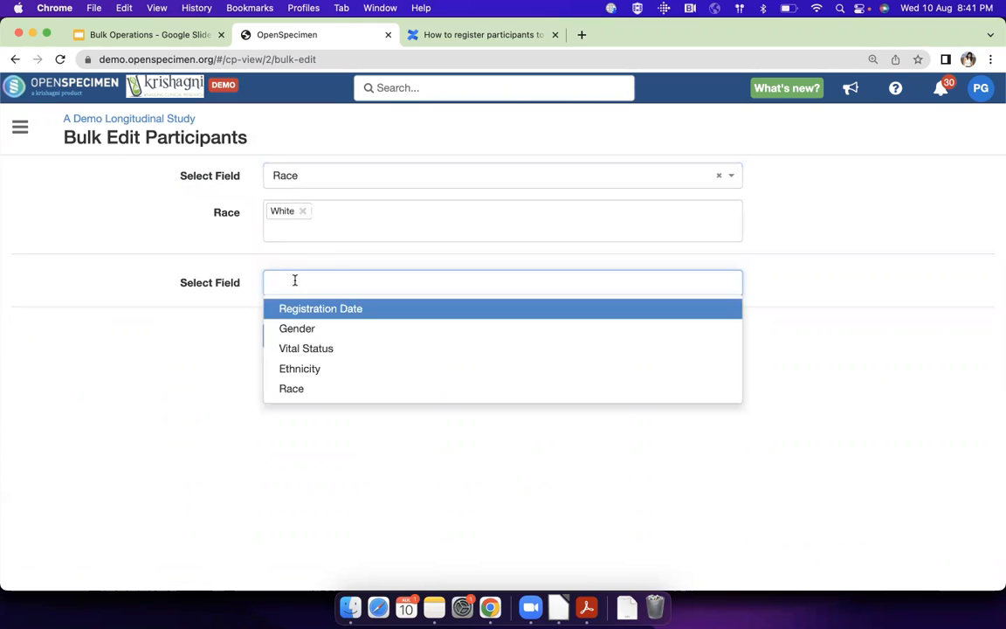
click(299, 329)
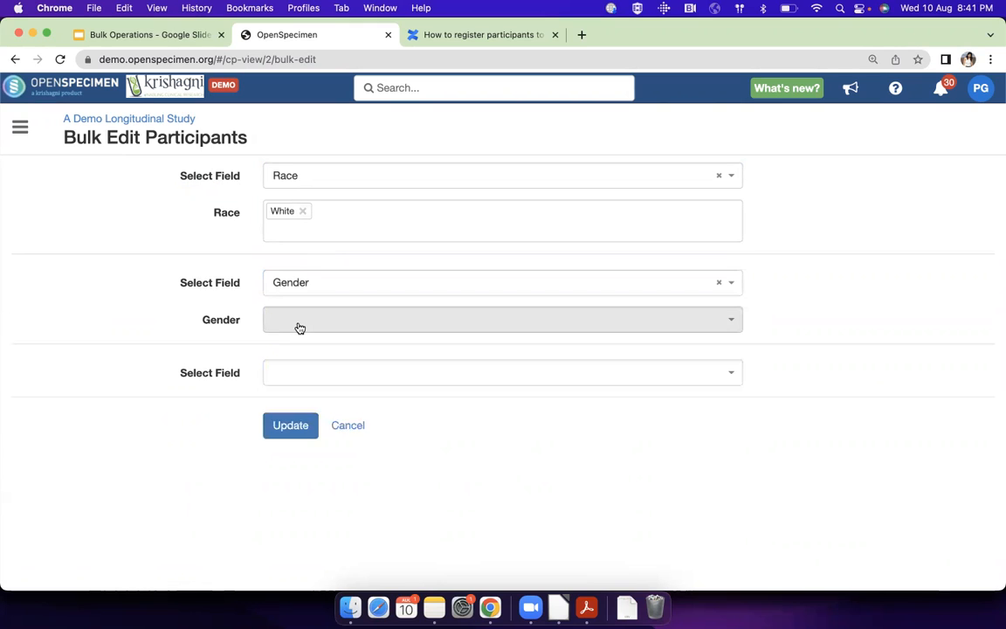
click(310, 320)
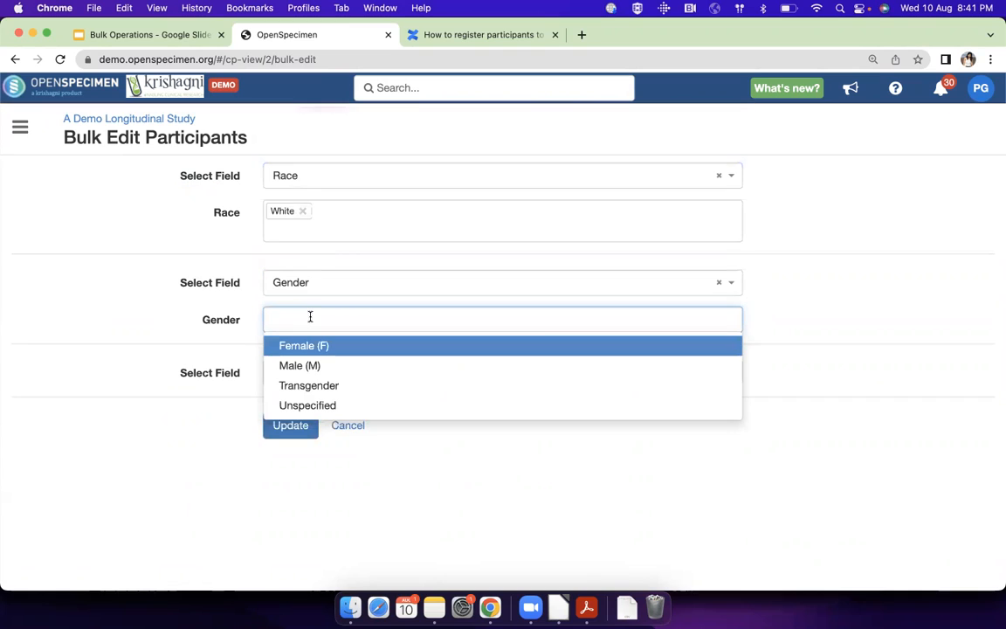
click(325, 407)
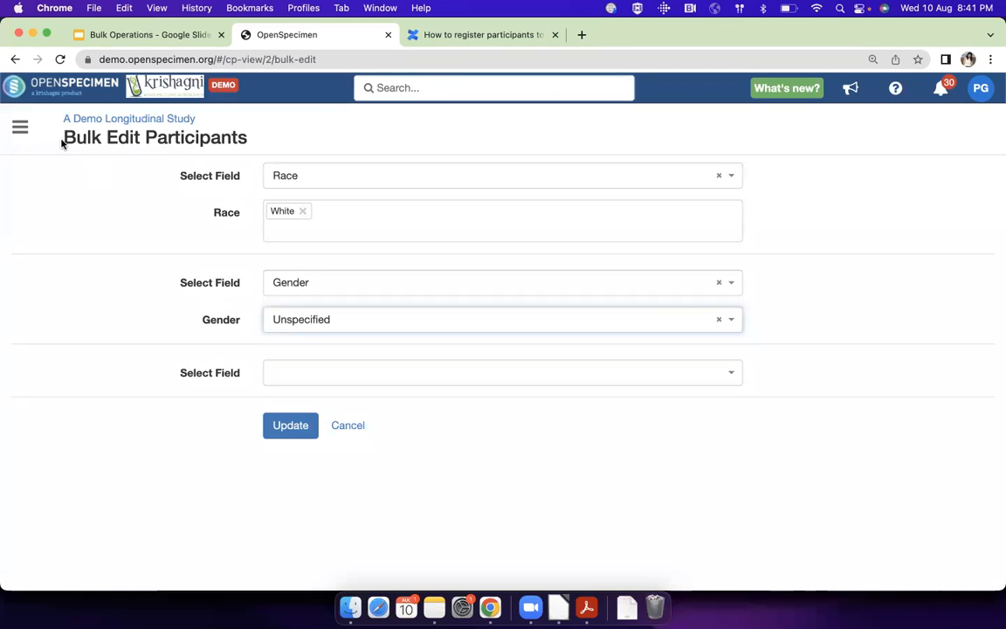
drag(63, 139, 139, 137)
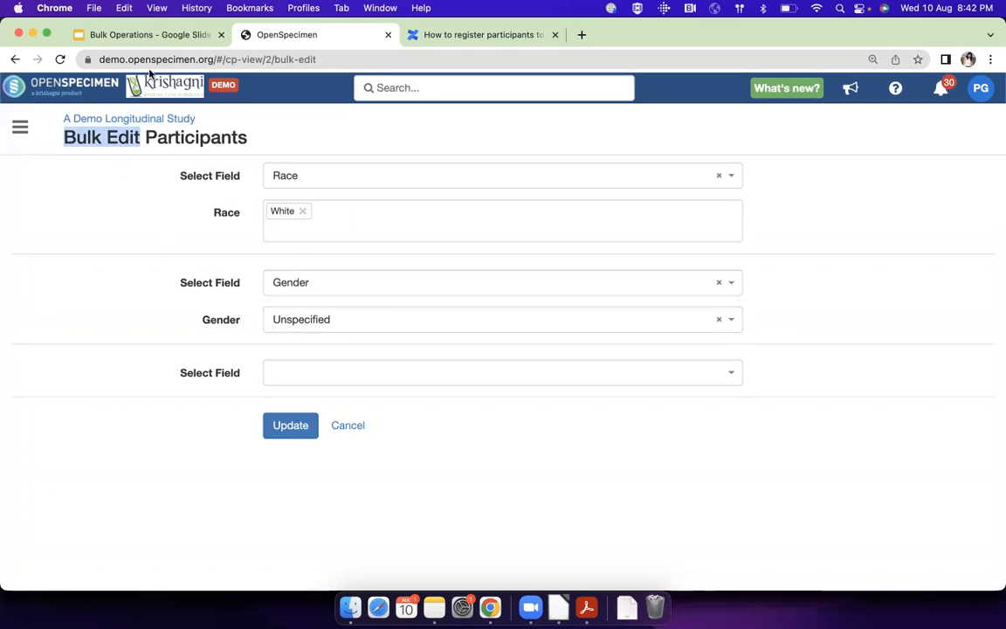
Step: Advance the slides to Biospecimen data: Specimen, and leave the participant bulk edit without updating to open the study's Specimens list in OpenSpecimen
click(149, 37)
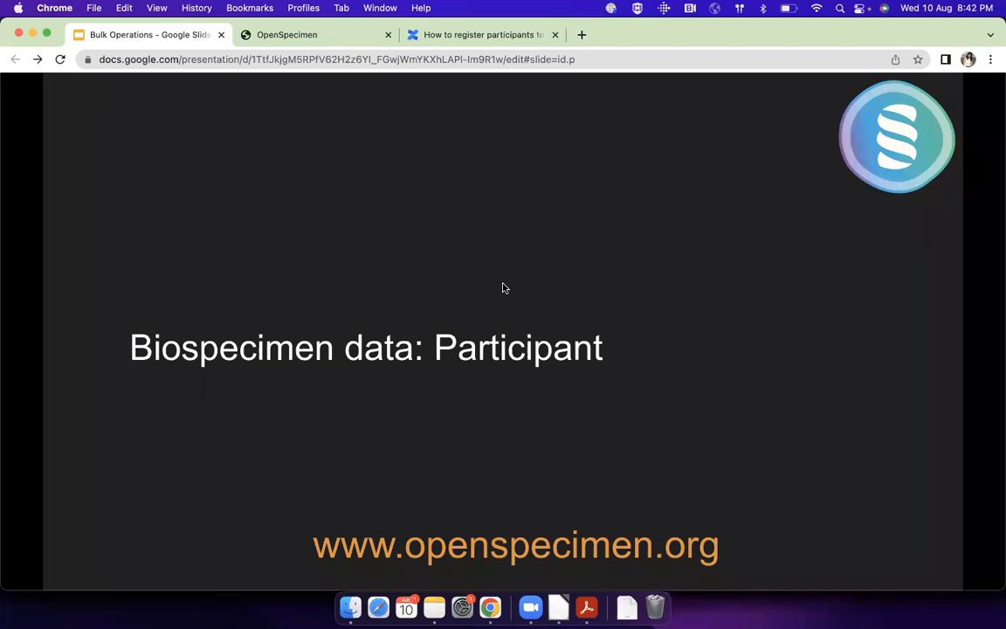
key(Right)
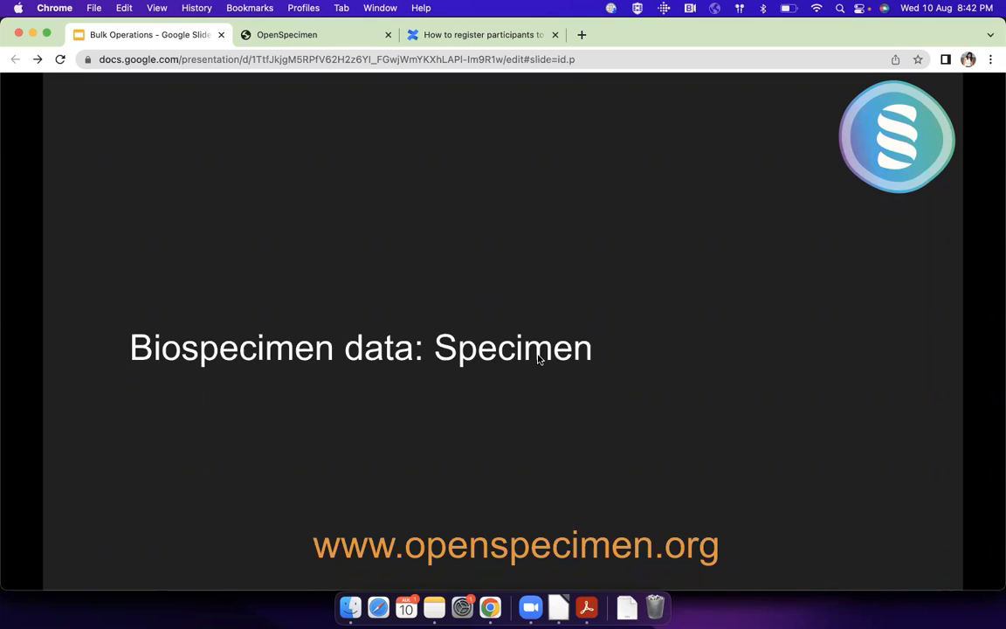
click(330, 37)
click(344, 425)
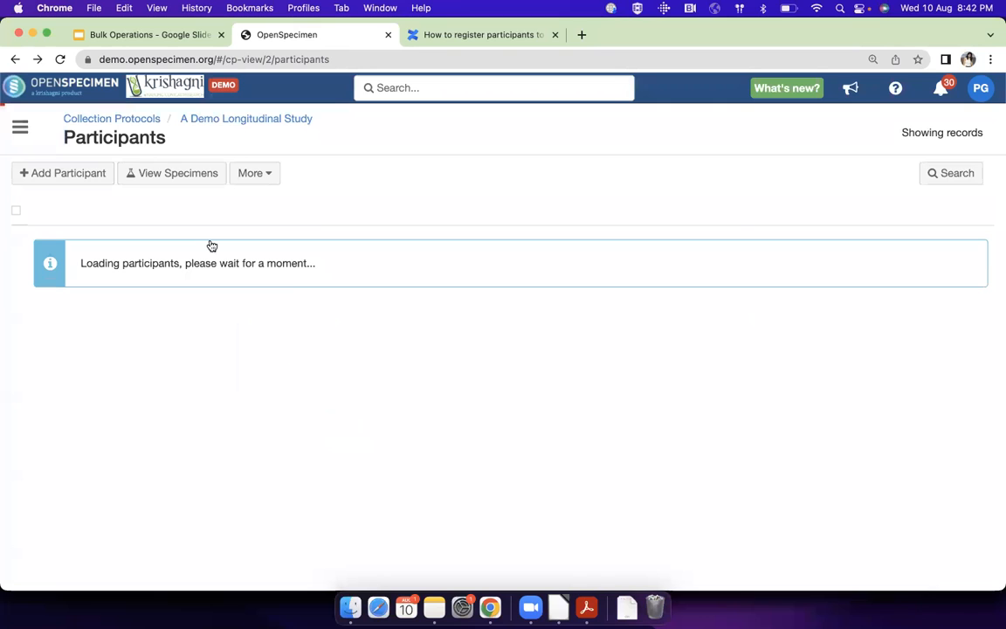
click(189, 175)
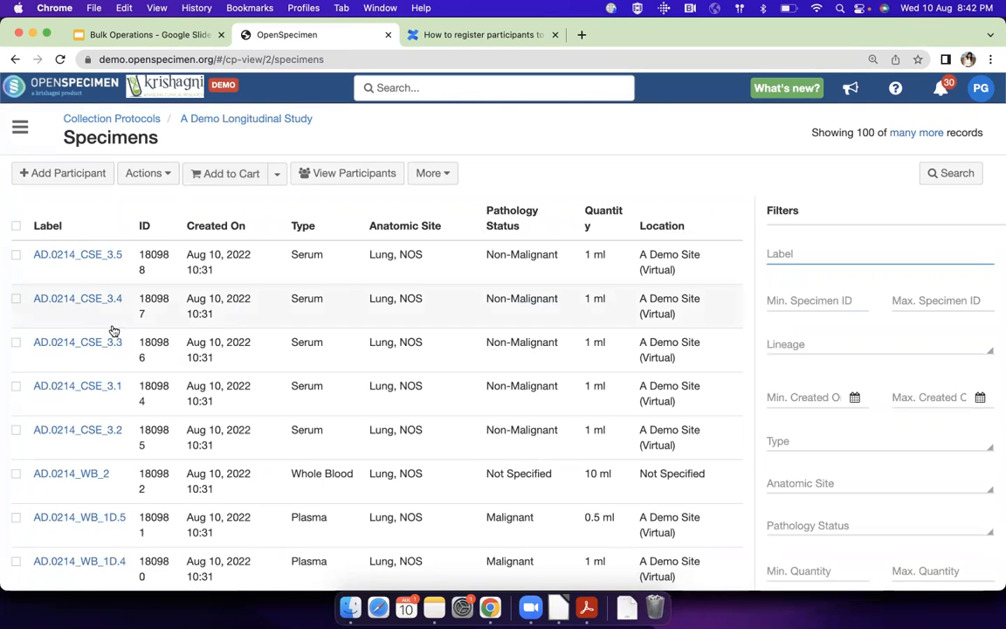
Step: Select the first three specimens, AD.0214_CSE_3.5, 3.4 and 3.3, and examine the bulk actions available for them
click(15, 255)
click(16, 338)
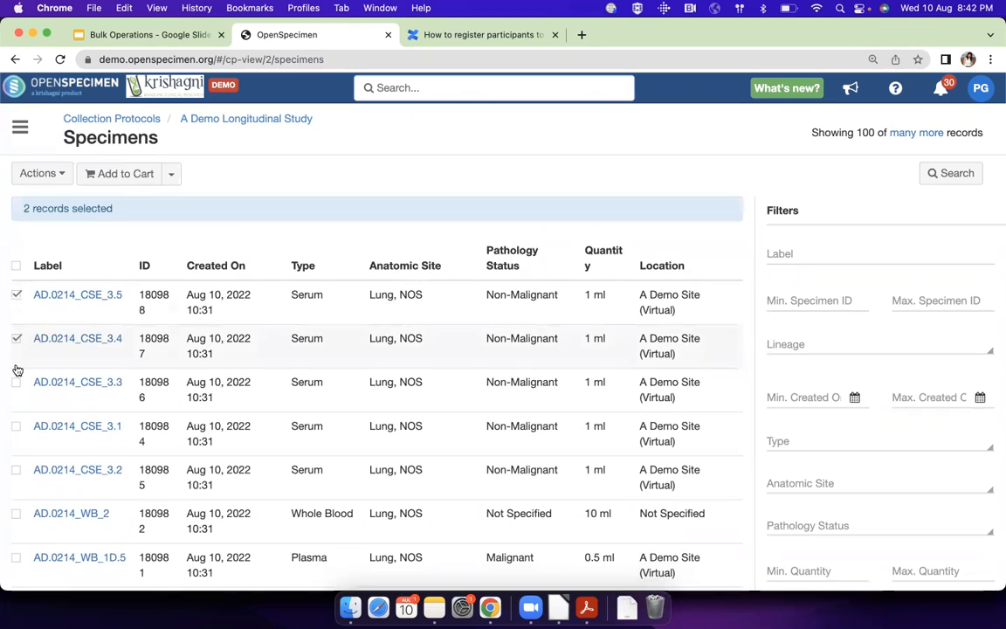
click(16, 382)
click(50, 175)
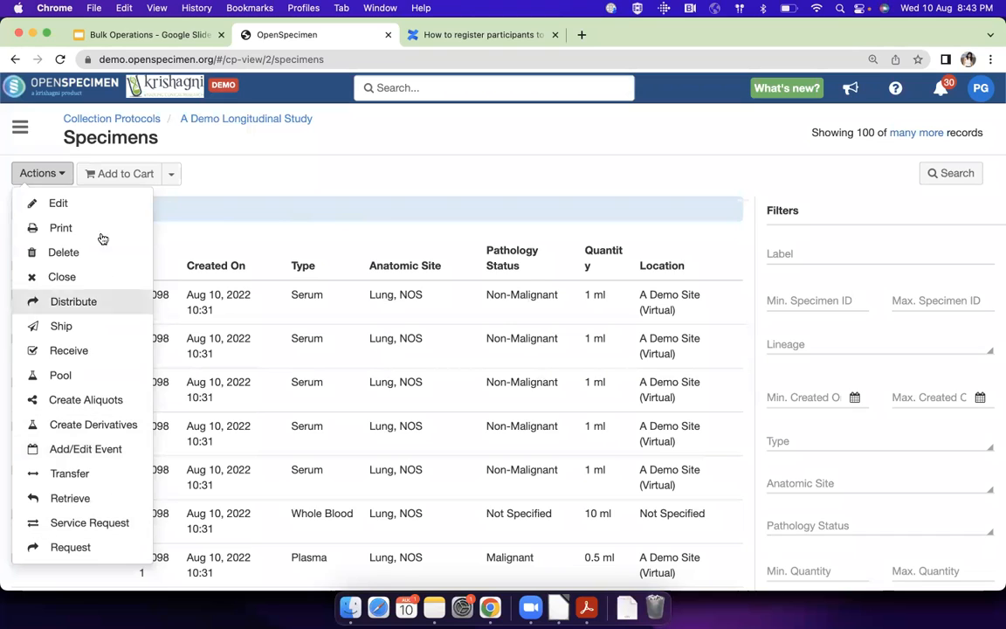
click(248, 178)
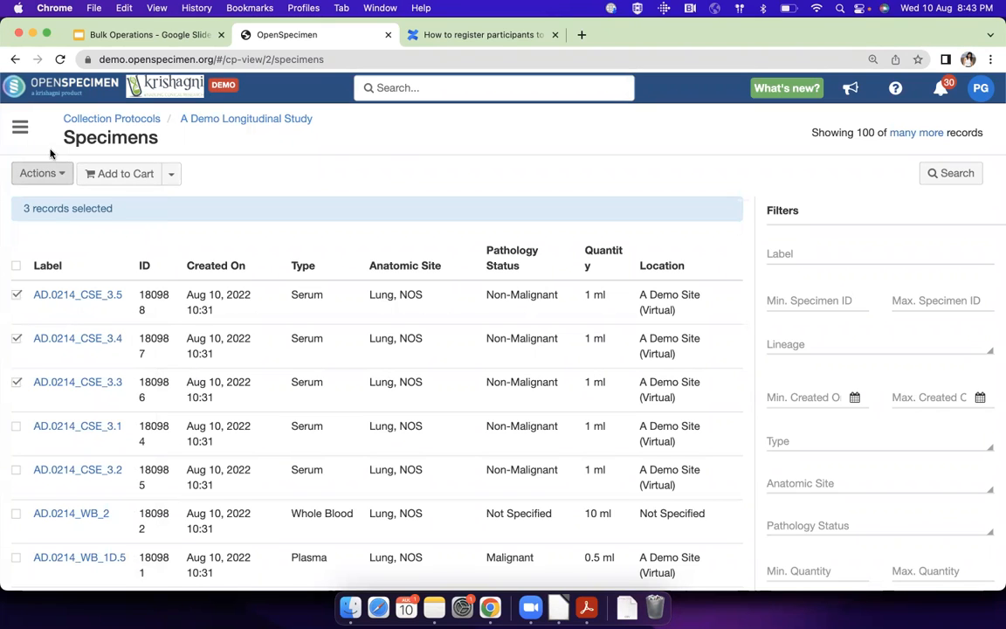
Step: Open the box AuF1R1B1 inside AuF1R1 of A Demo Freezer from the Containers list
click(19, 127)
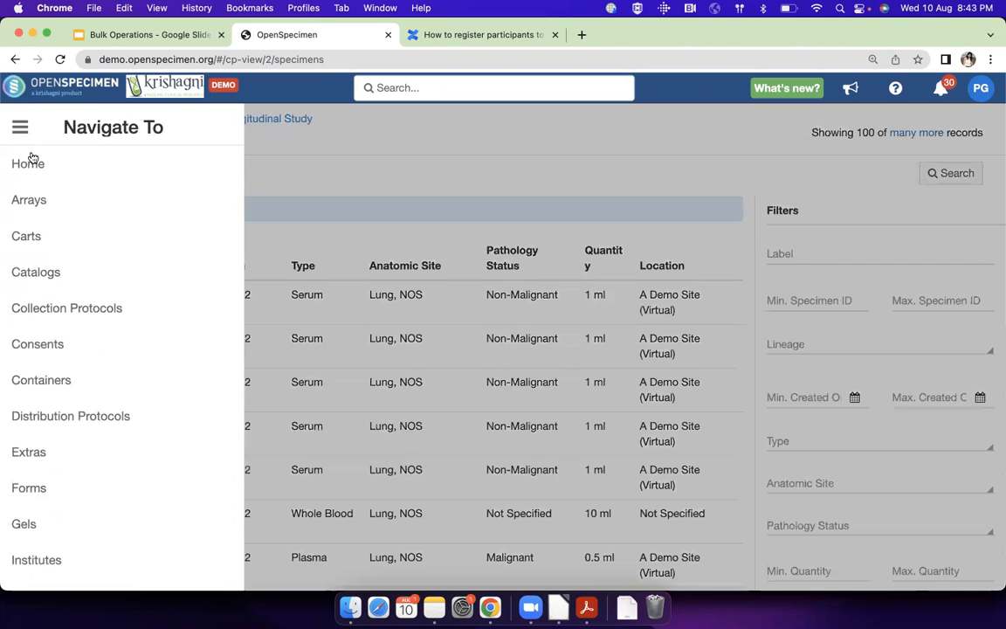
click(67, 380)
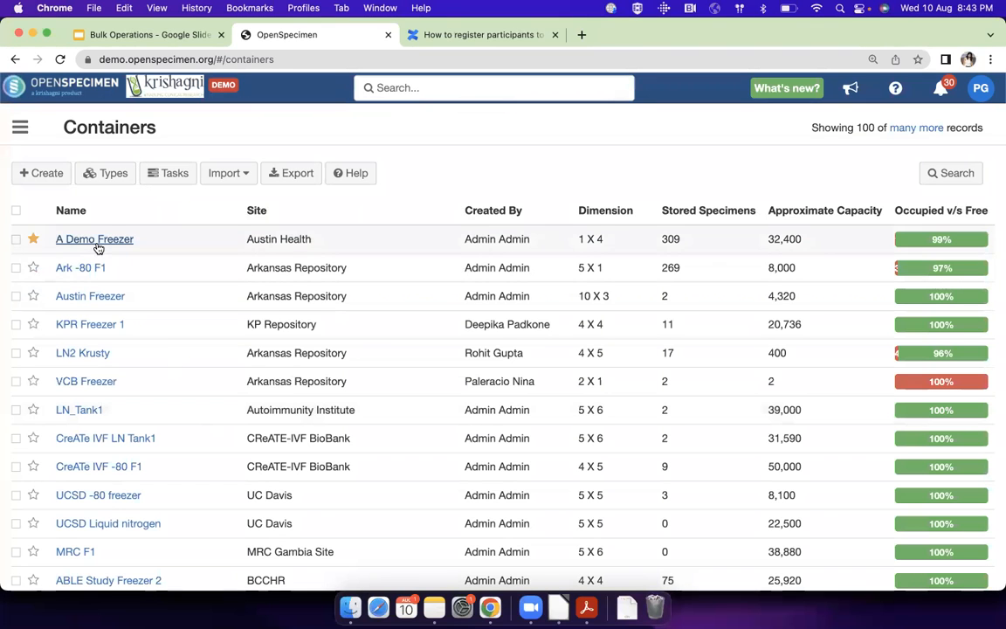
click(98, 241)
click(97, 217)
click(143, 244)
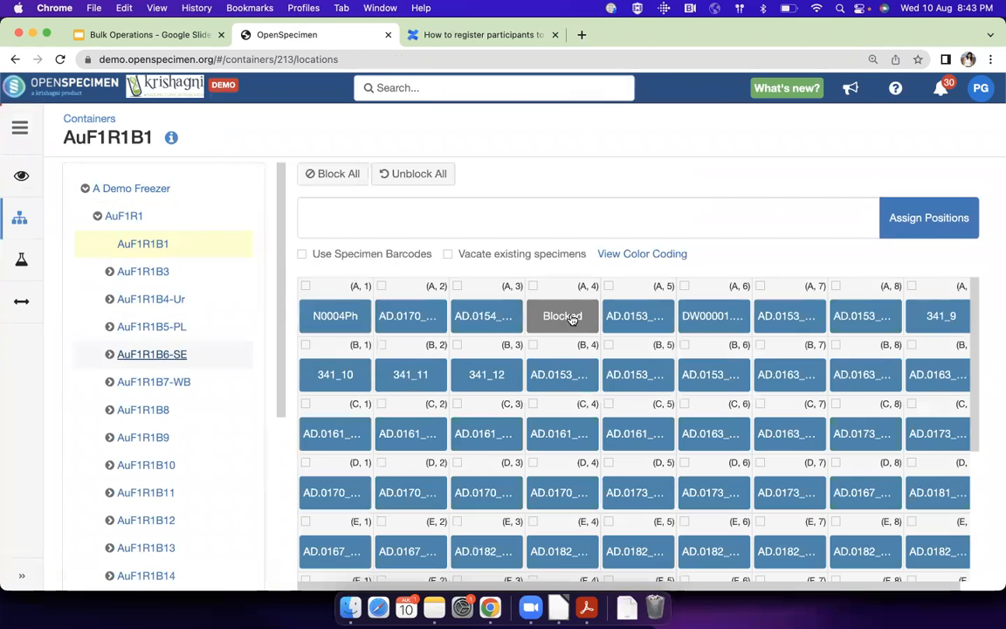
Step: List the specimens stored in AuF1R1B1 and select all of them for bulk actions
click(22, 260)
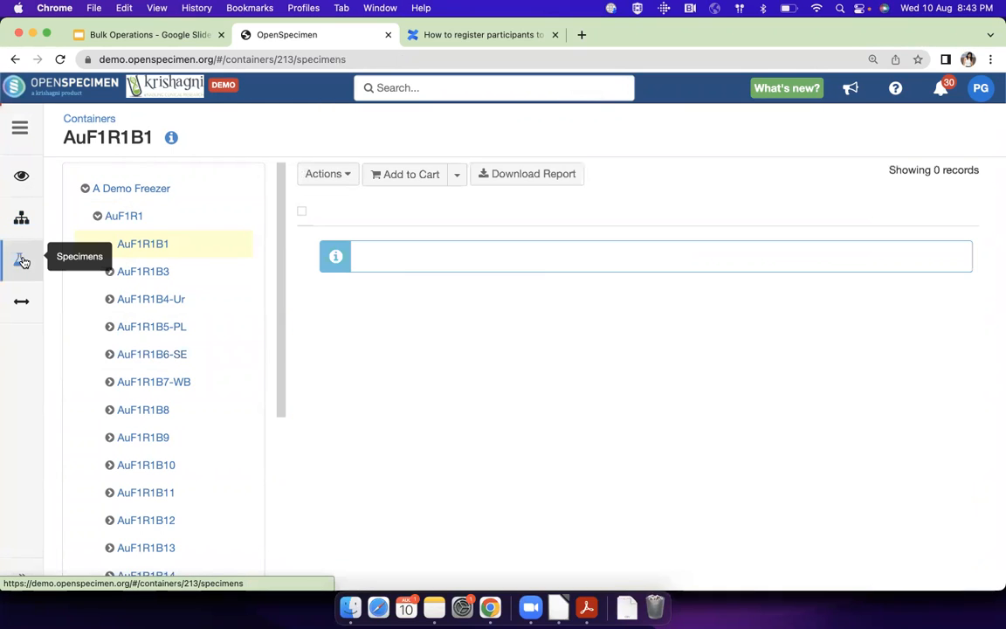
click(333, 174)
click(334, 175)
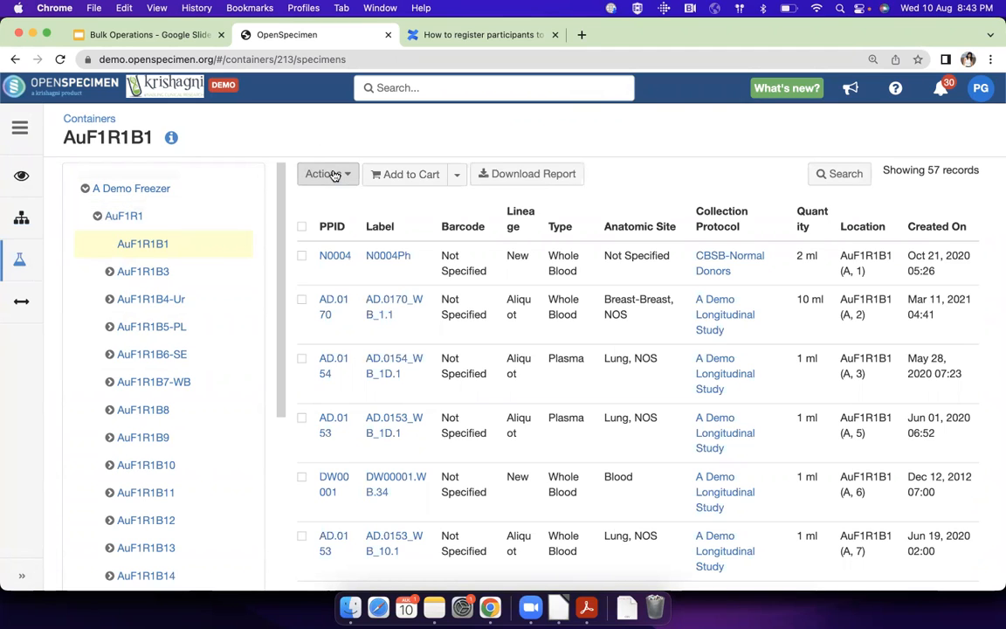
click(302, 229)
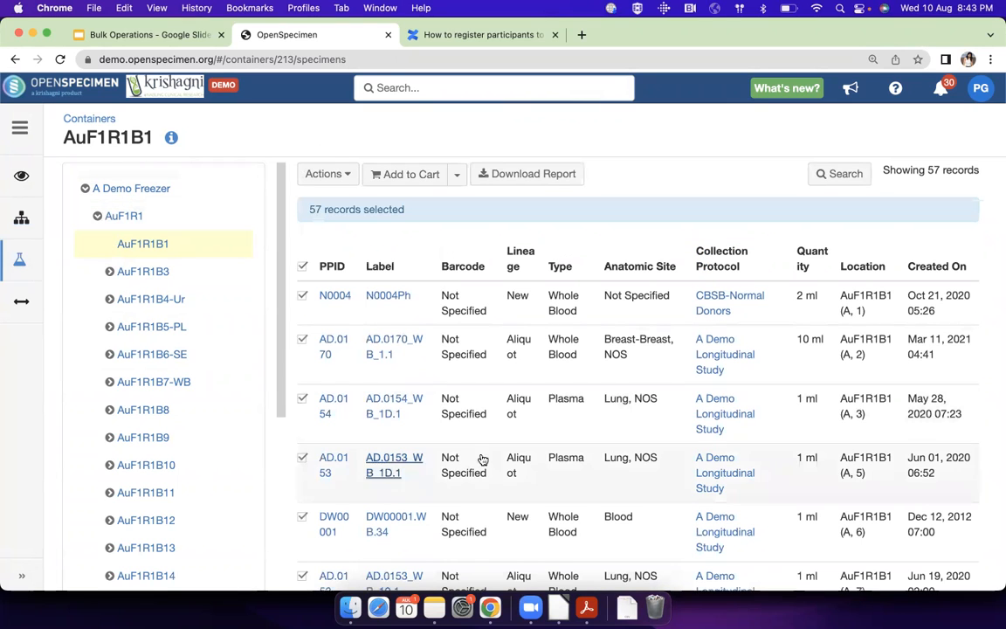
Step: Start a bulk add/edit event for the selected AuF1R1B1 specimens, review the specimen list and proceed to the event options
click(327, 181)
click(383, 455)
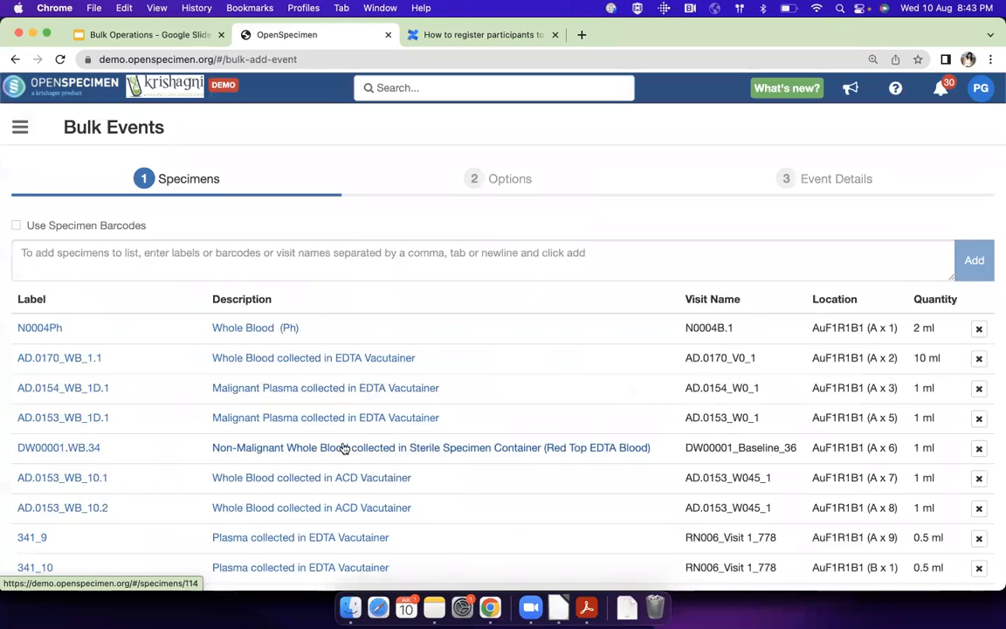
scroll(344, 448, down, 5)
scroll(343, 448, up, 5)
scroll(881, 386, down, 20)
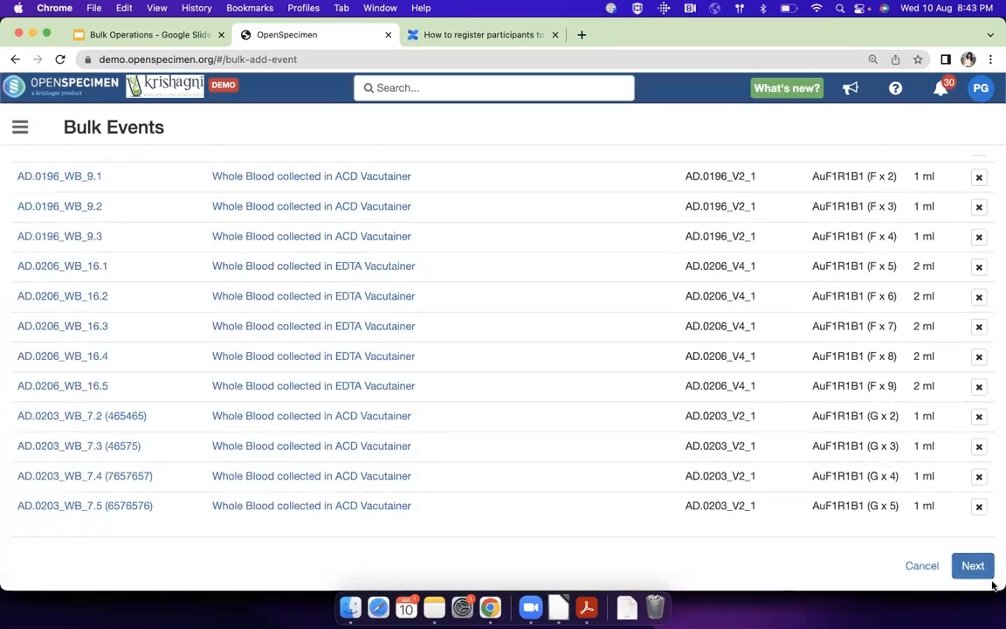
click(972, 566)
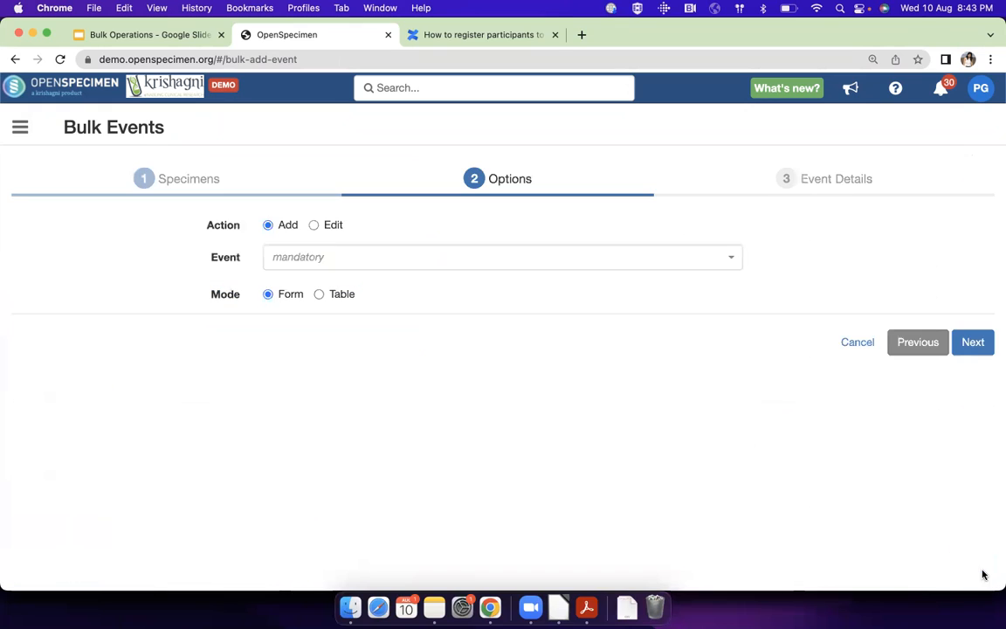
Step: Choose to add a Spun Event in Form mode and open its event details form
click(346, 259)
text(spun)
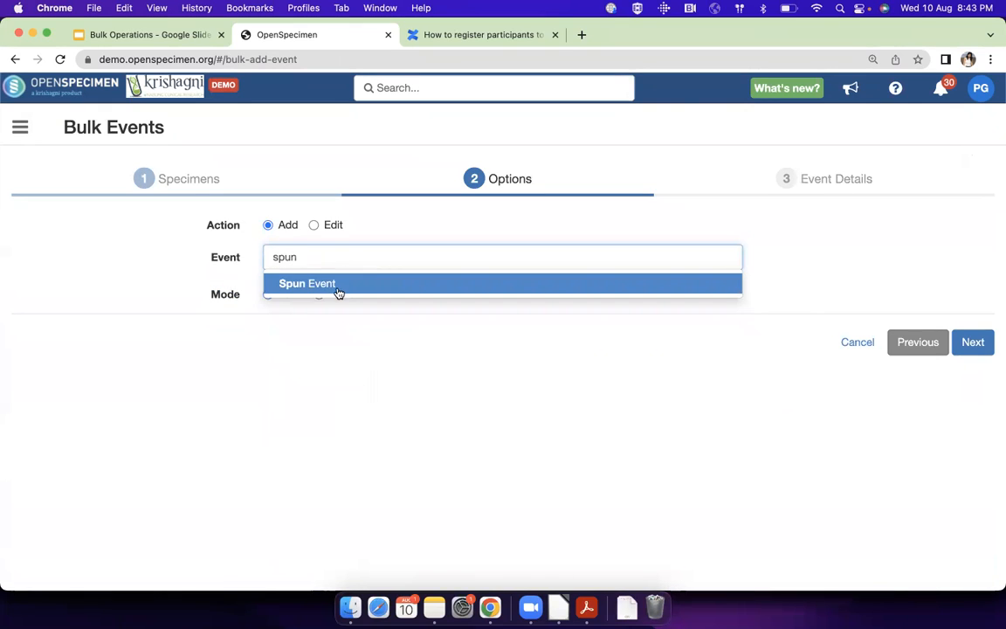
click(338, 288)
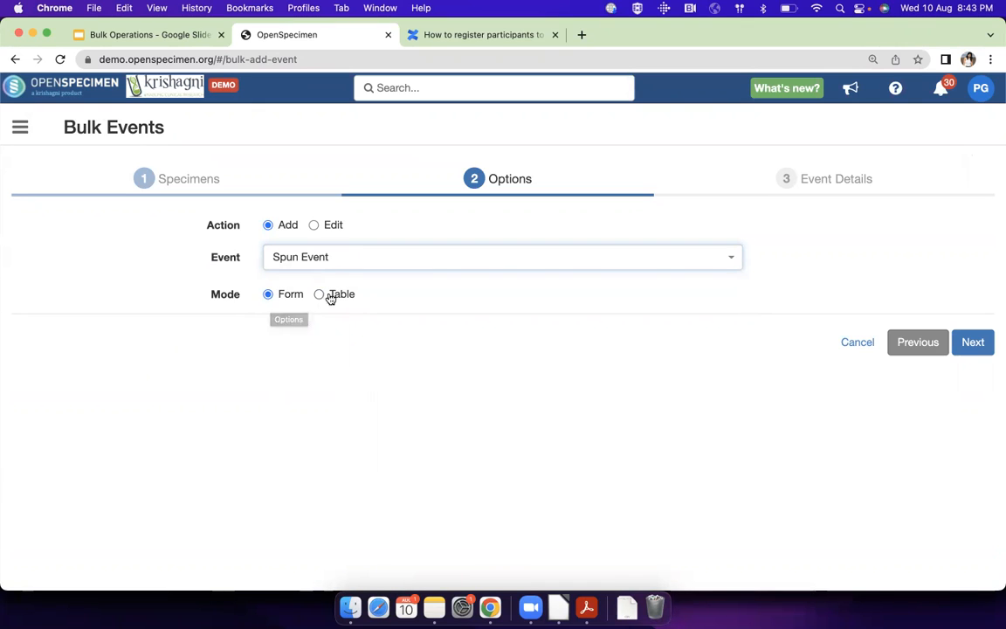
click(972, 345)
scroll(648, 474, down, 1)
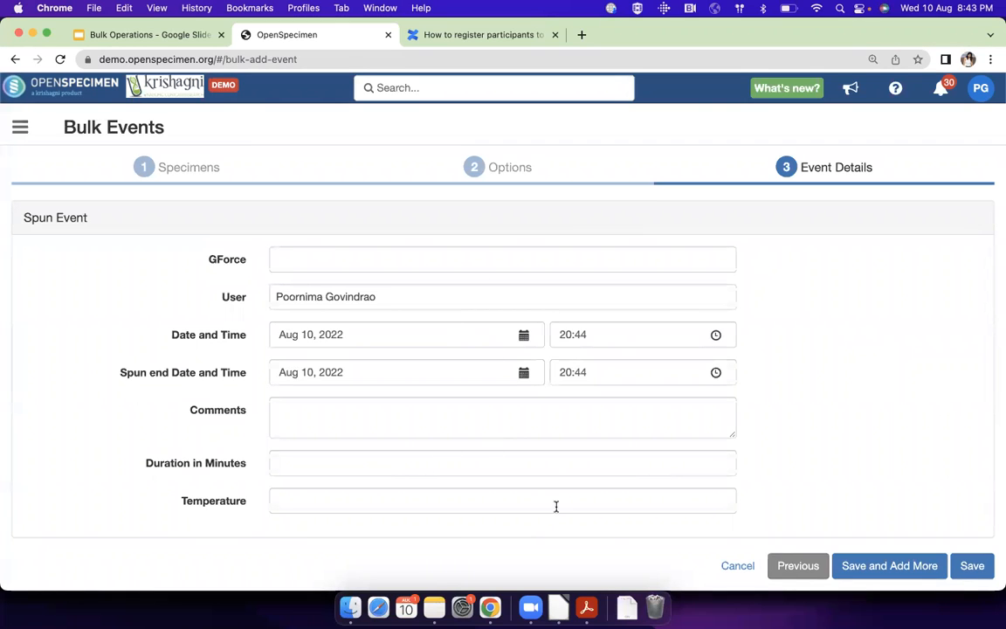
Step: Change the Spun Event entry to Table mode and examine the per-specimen event details table
click(800, 565)
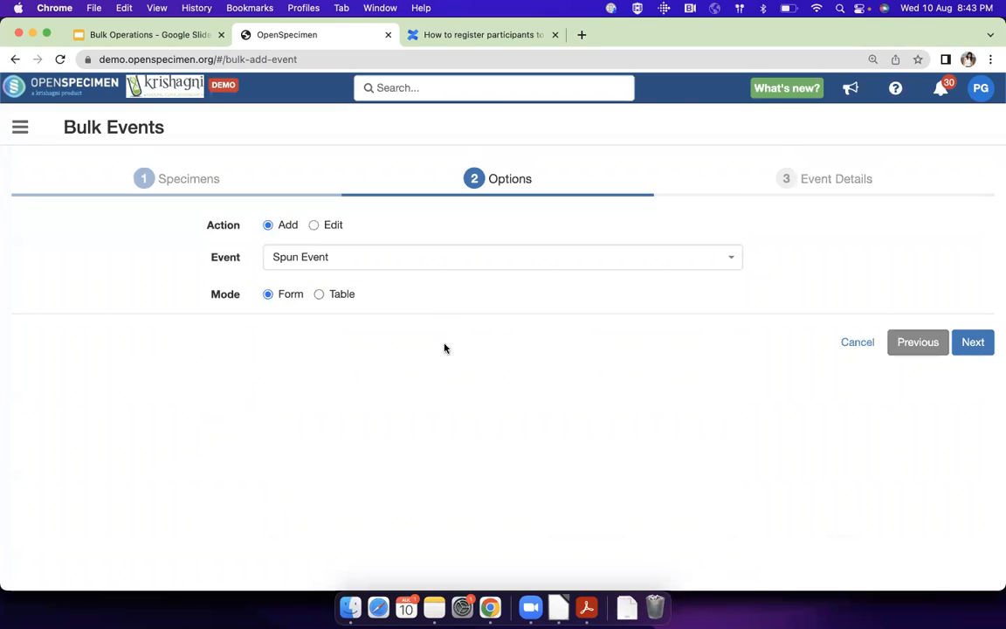
click(330, 294)
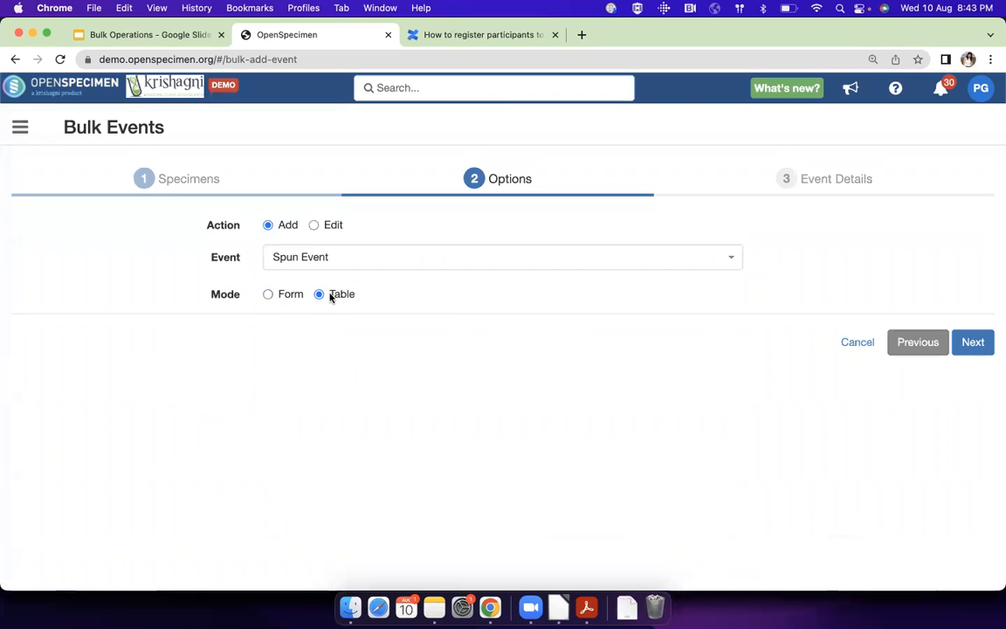
click(961, 342)
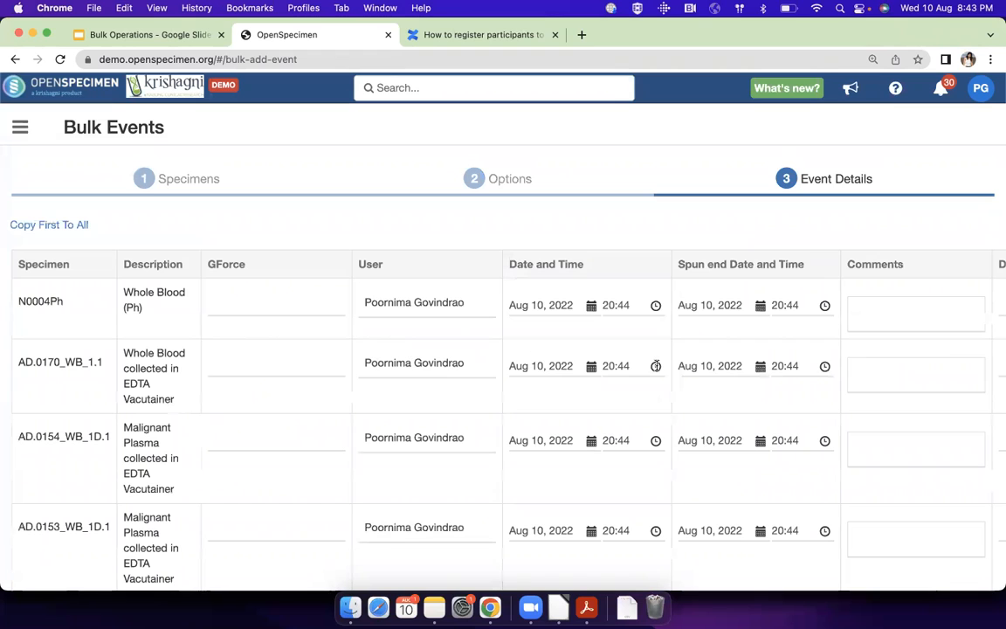
scroll(678, 368, down, 3)
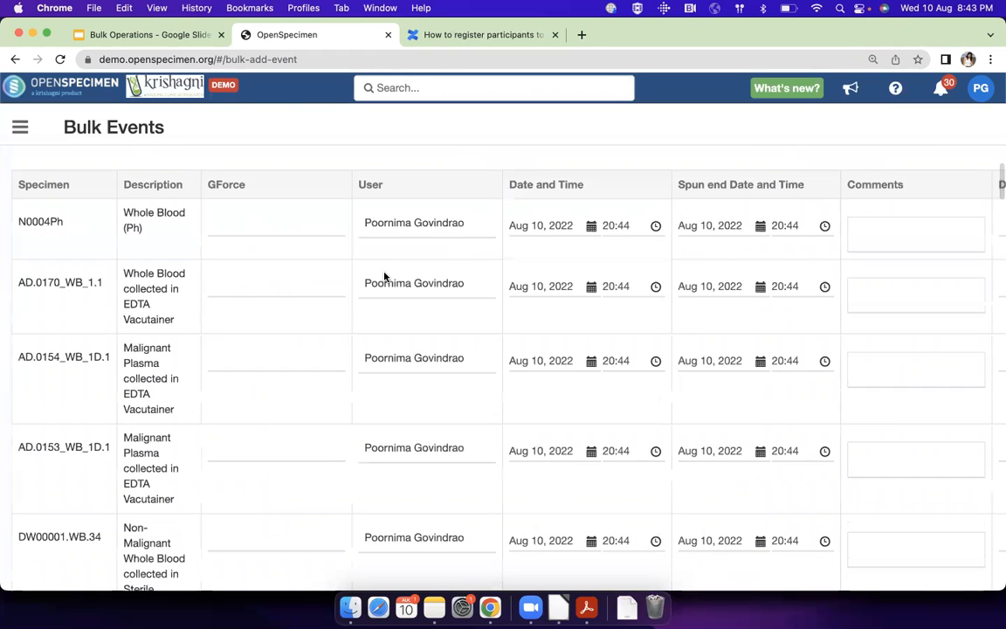
click(281, 225)
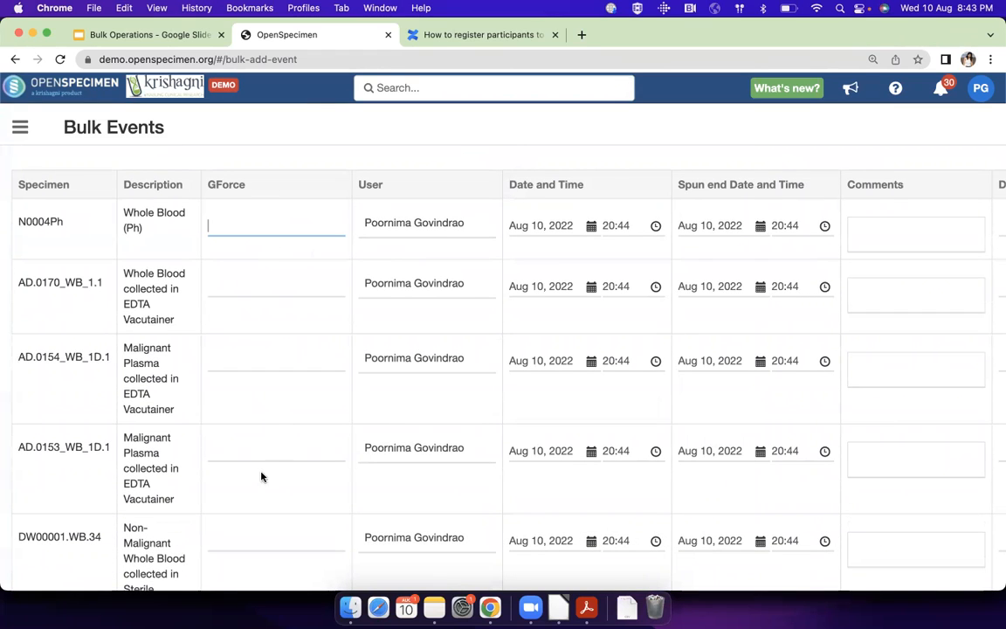
scroll(260, 476, down, 3)
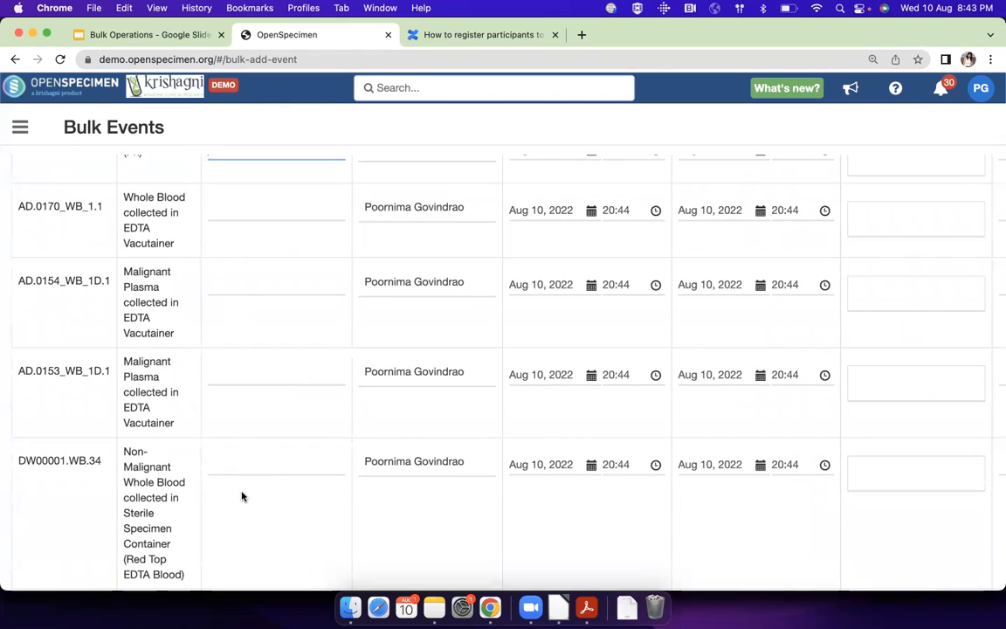
scroll(243, 496, up, 6)
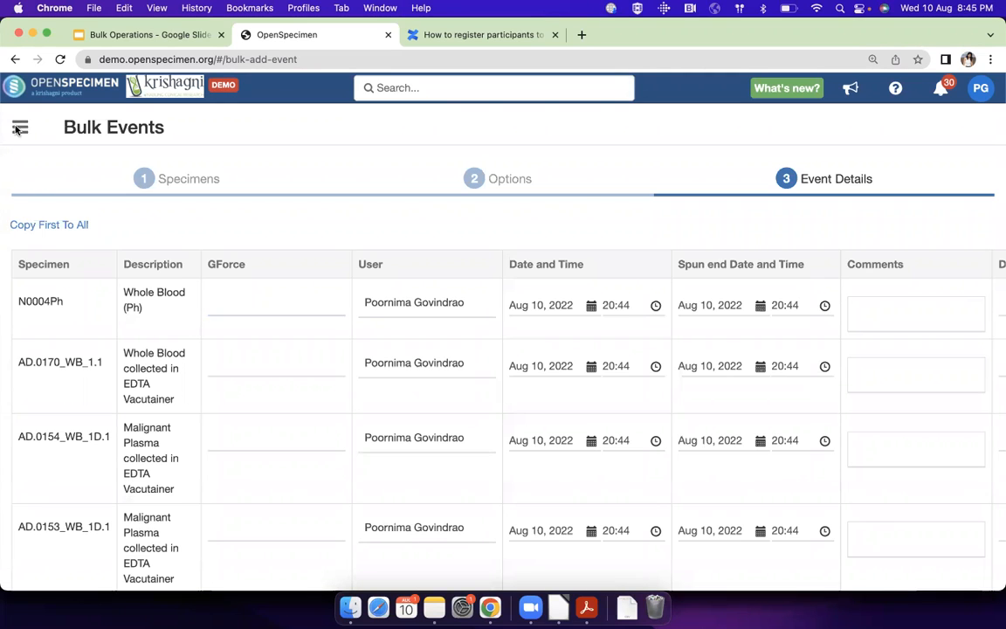
Step: Open participant AD.0206 from the participants list of A Demo Longitudinal Study
click(19, 129)
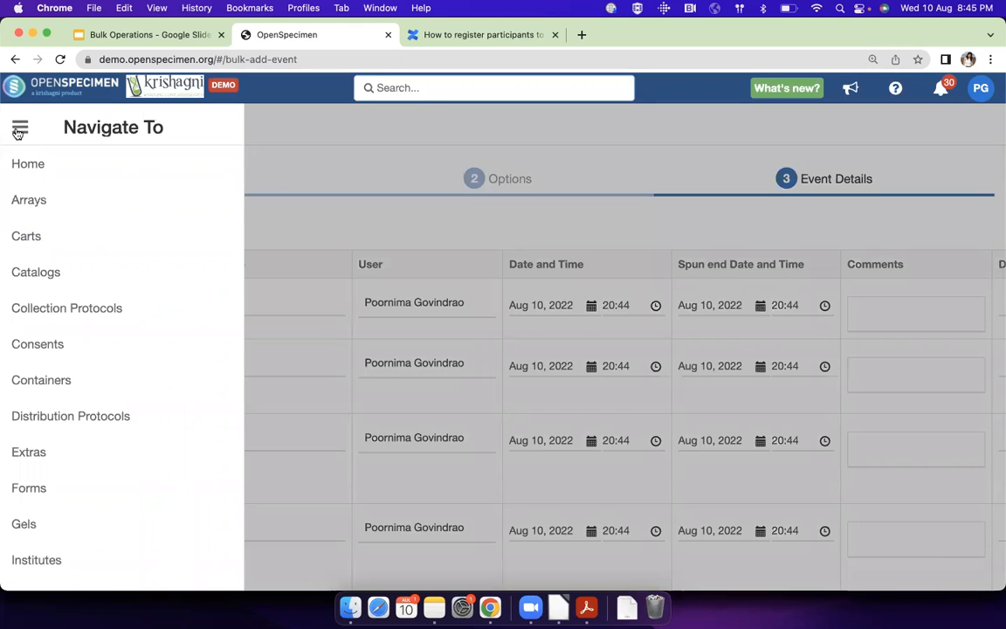
click(48, 308)
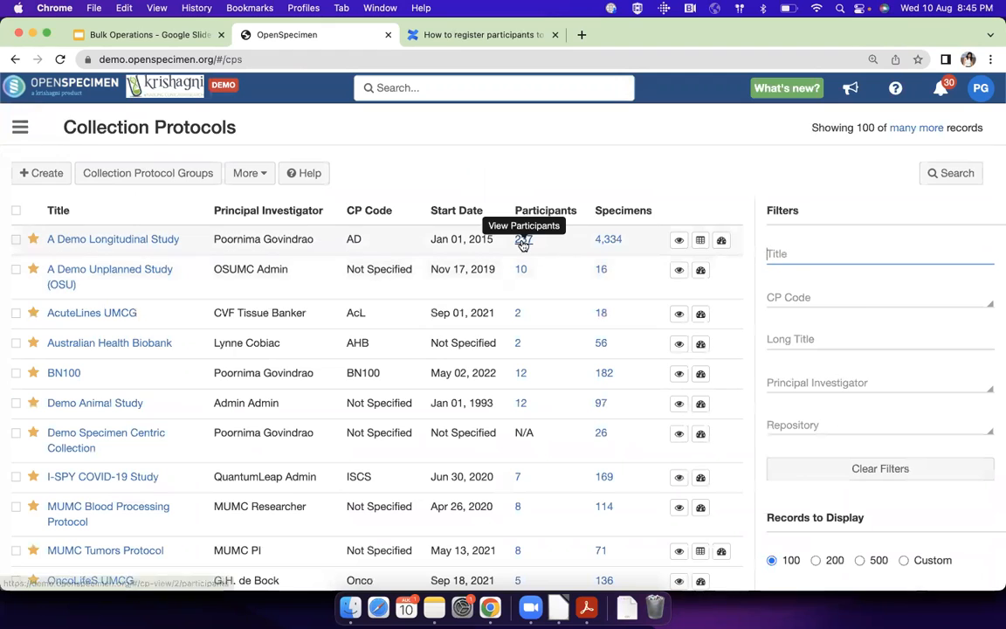
click(524, 241)
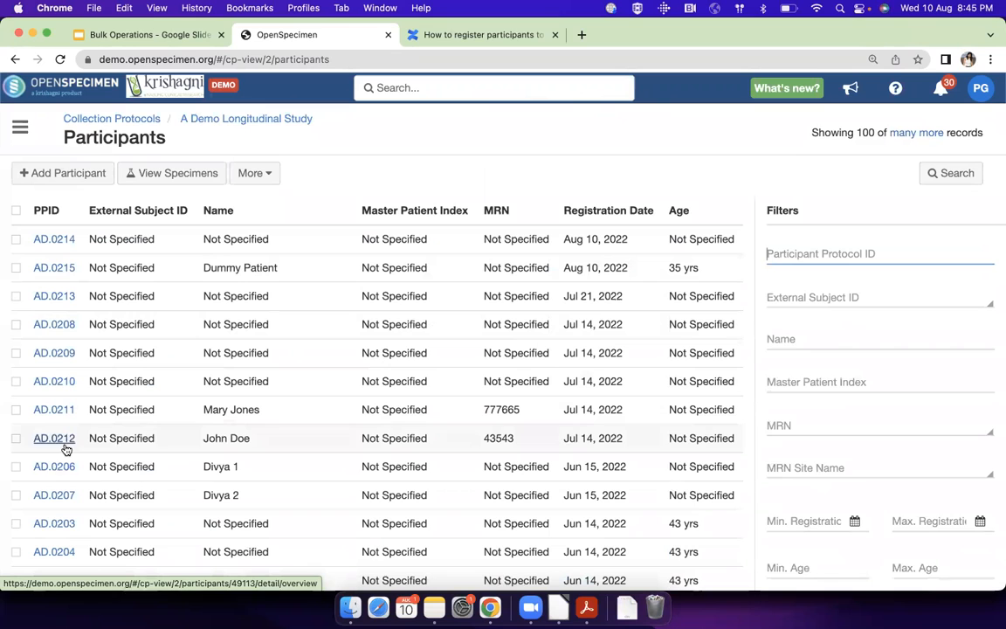
click(61, 467)
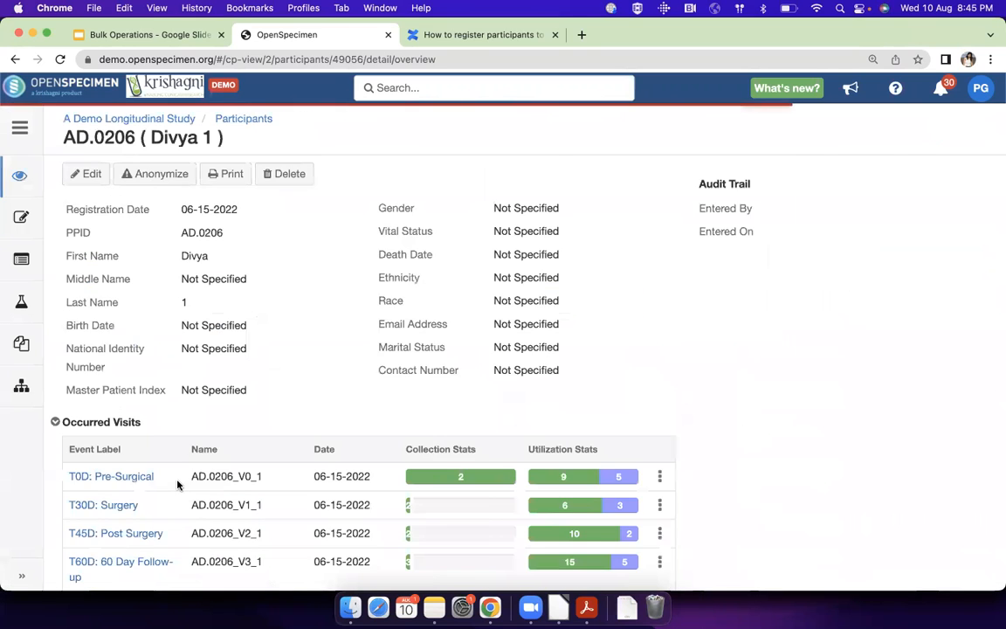
Step: Select all specimens of the participant's T0D: Pre-Surgical visit and examine the bulk actions available for them
scroll(178, 484, down, 2)
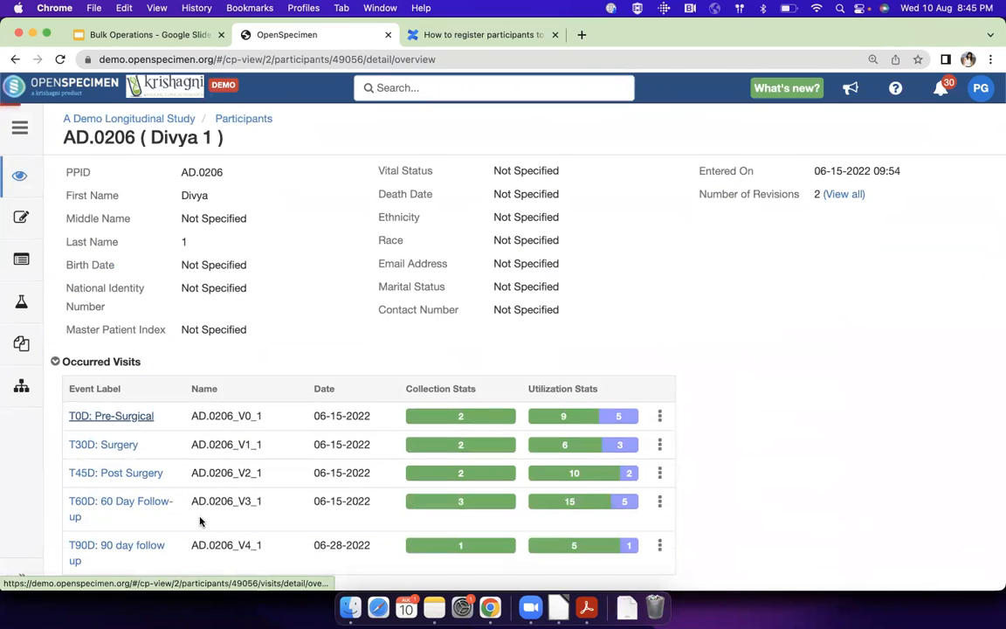
click(79, 405)
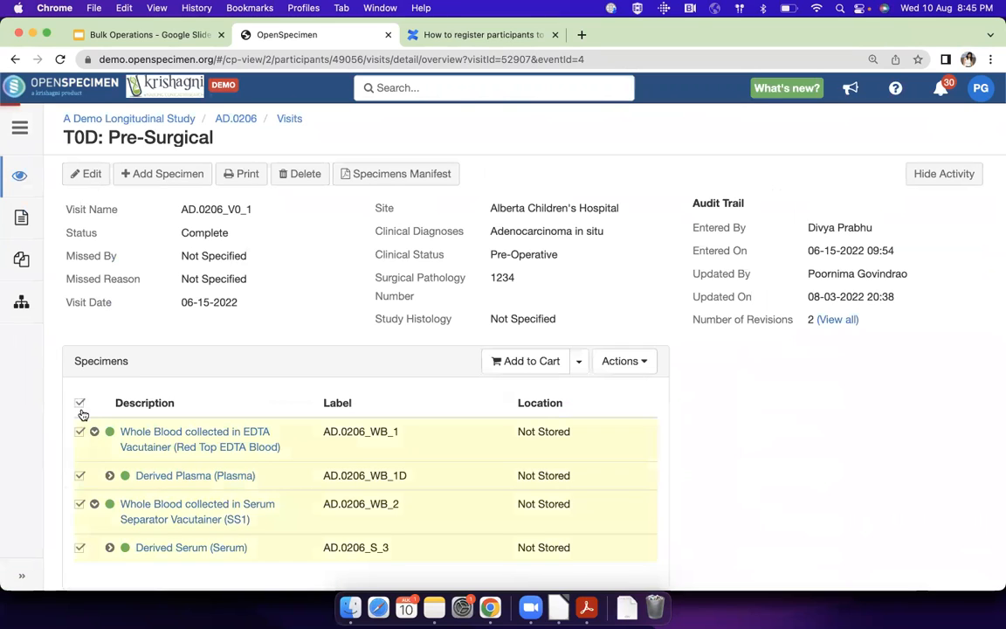
click(639, 366)
scroll(639, 368, down, 3)
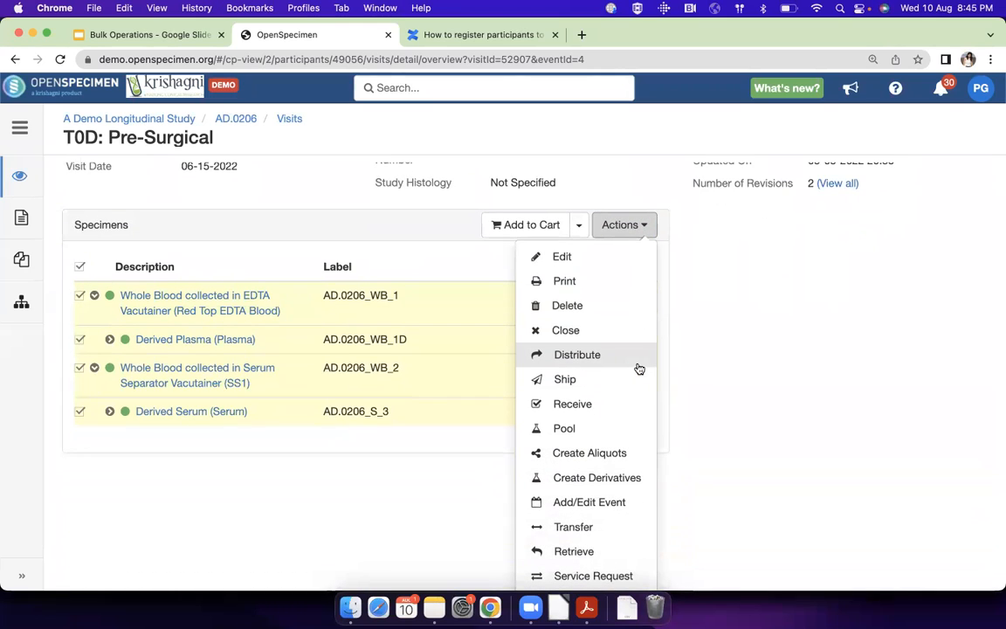
Step: Open the Distribution test cart and examine the bulk actions available for its specimens
click(17, 129)
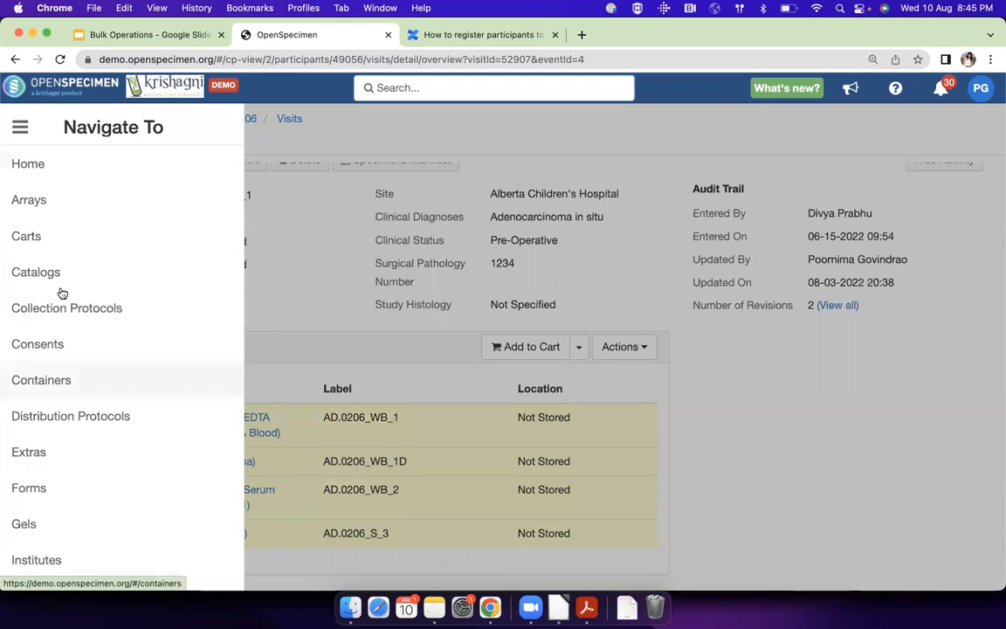
click(58, 239)
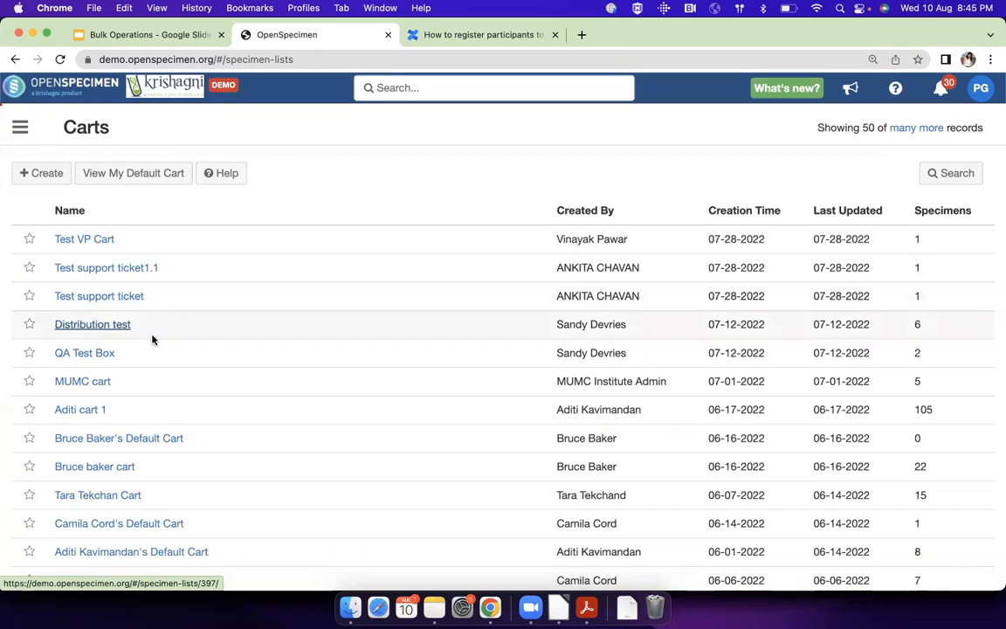
click(153, 339)
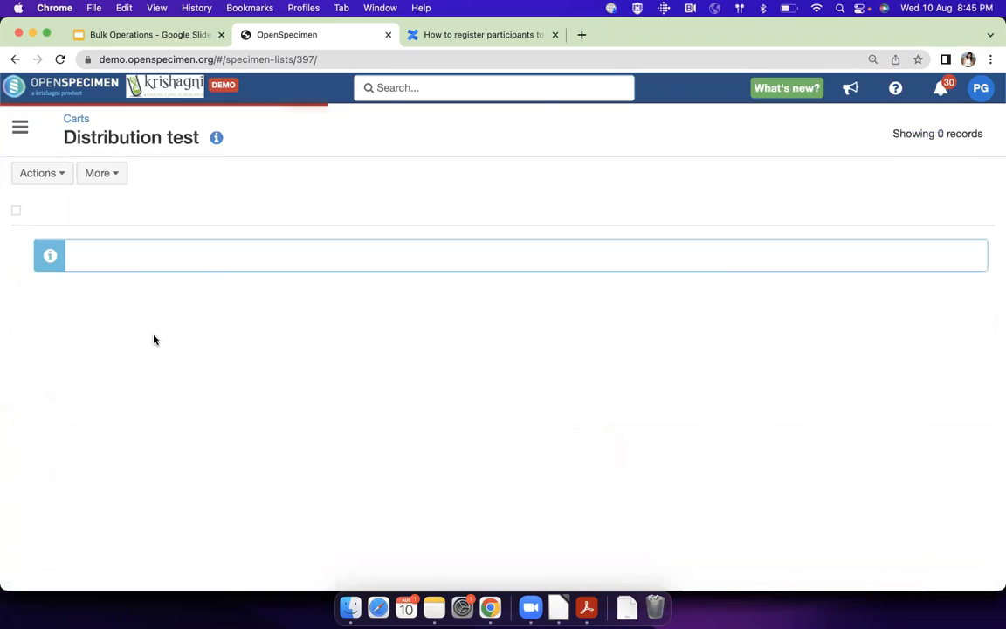
click(41, 174)
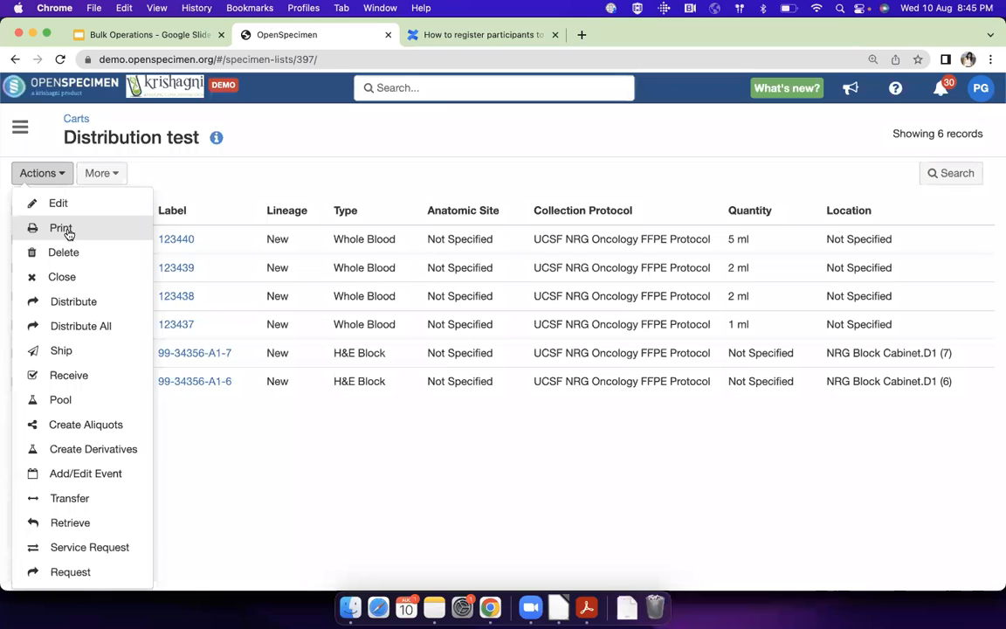
click(138, 163)
Step: Open the specimens list of A Demo Longitudinal Study and start a bulk edit of selected specimens
click(20, 129)
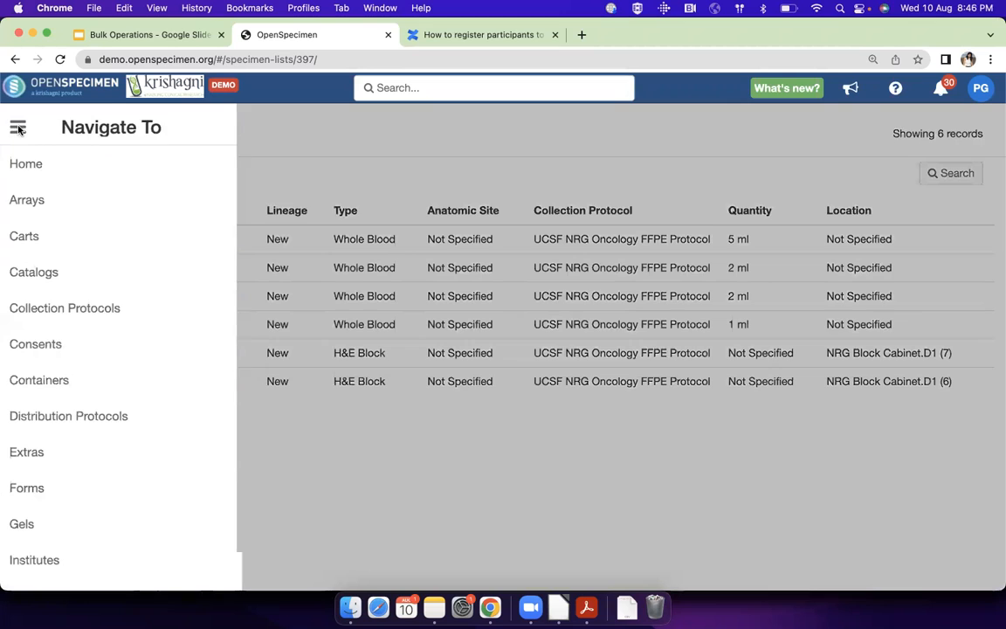
click(108, 312)
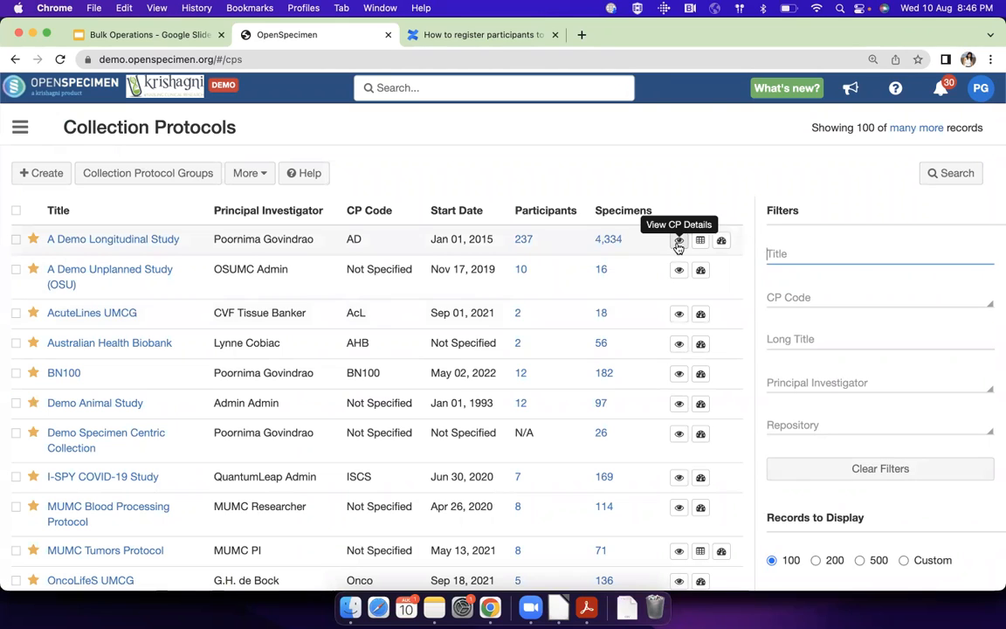
click(612, 241)
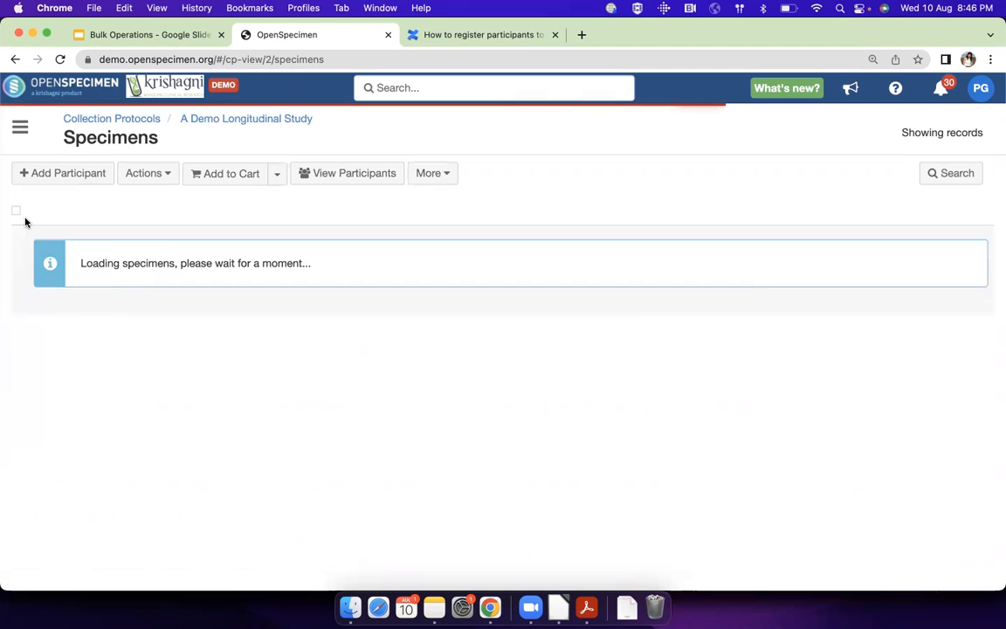
click(15, 226)
click(41, 174)
click(57, 203)
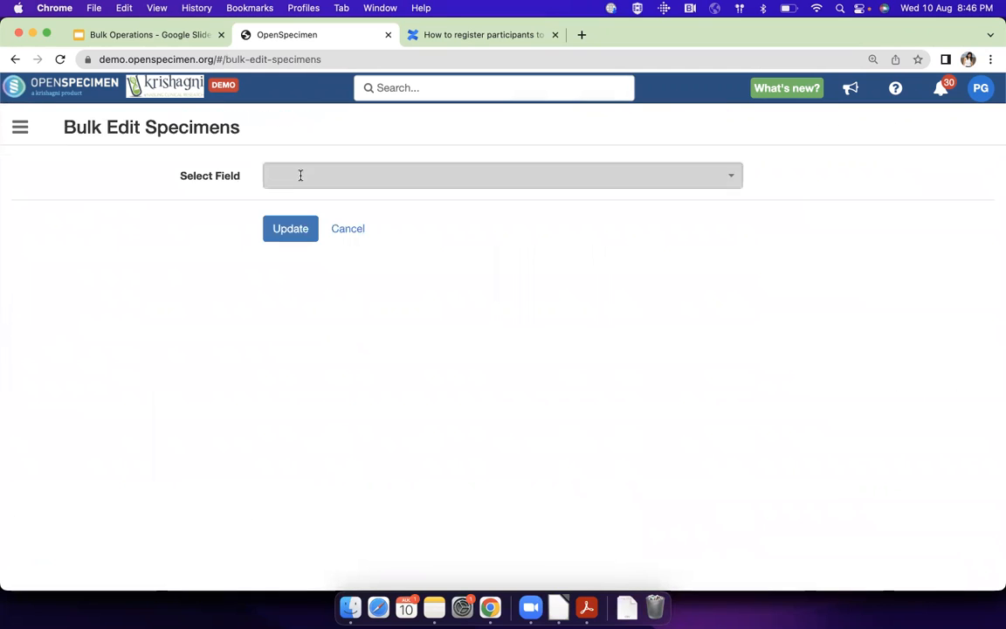
Step: Examine which specimen fields can be bulk edited, and cancel the bulk edit without updating
click(301, 175)
scroll(310, 275, down, 5)
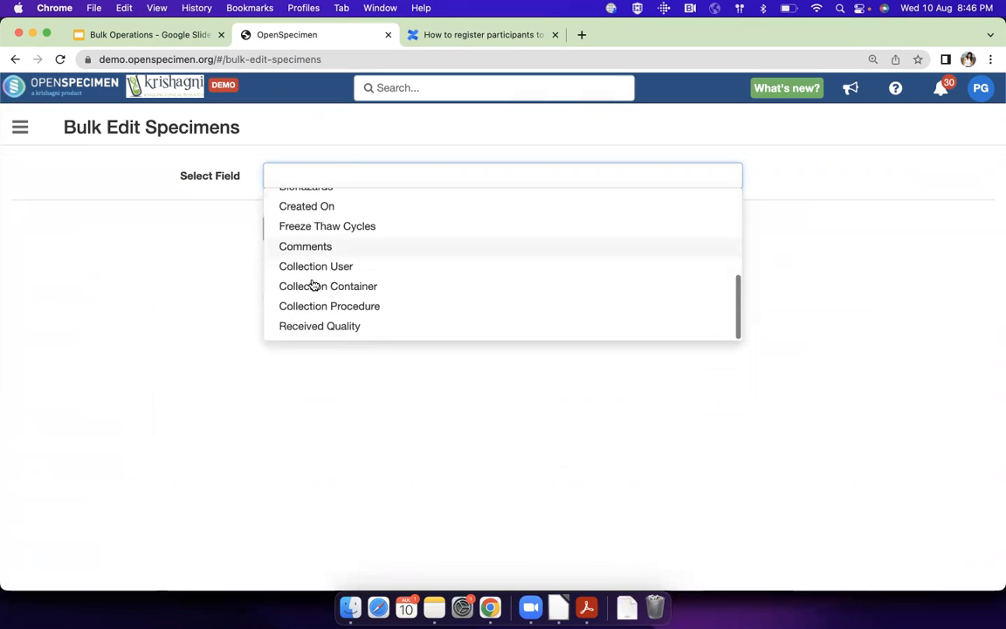
scroll(314, 286, up, 5)
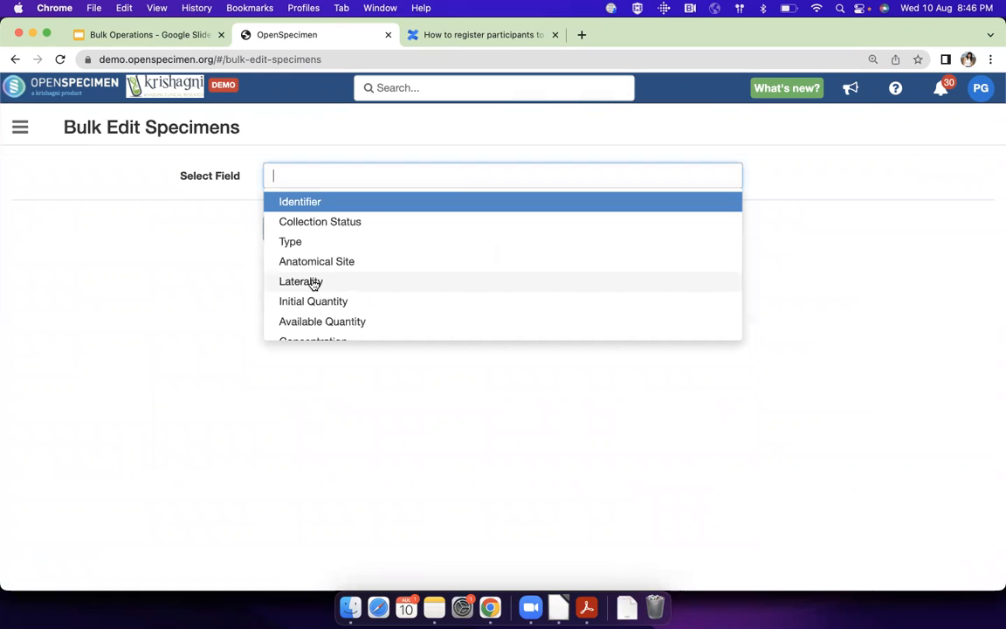
scroll(313, 284, down, 3)
scroll(313, 284, up, 2)
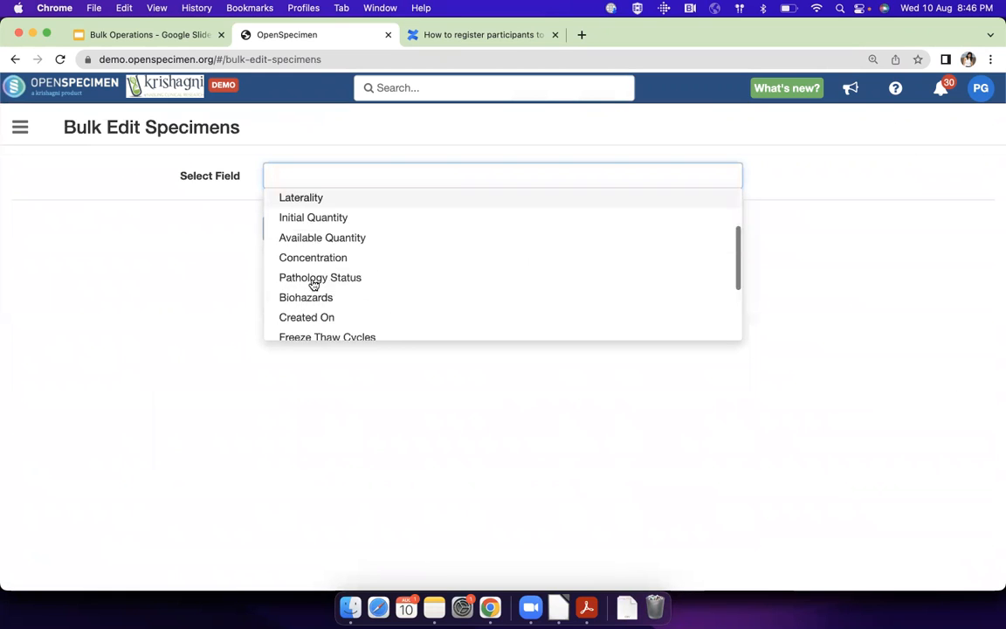
scroll(313, 286, down, 3)
click(213, 263)
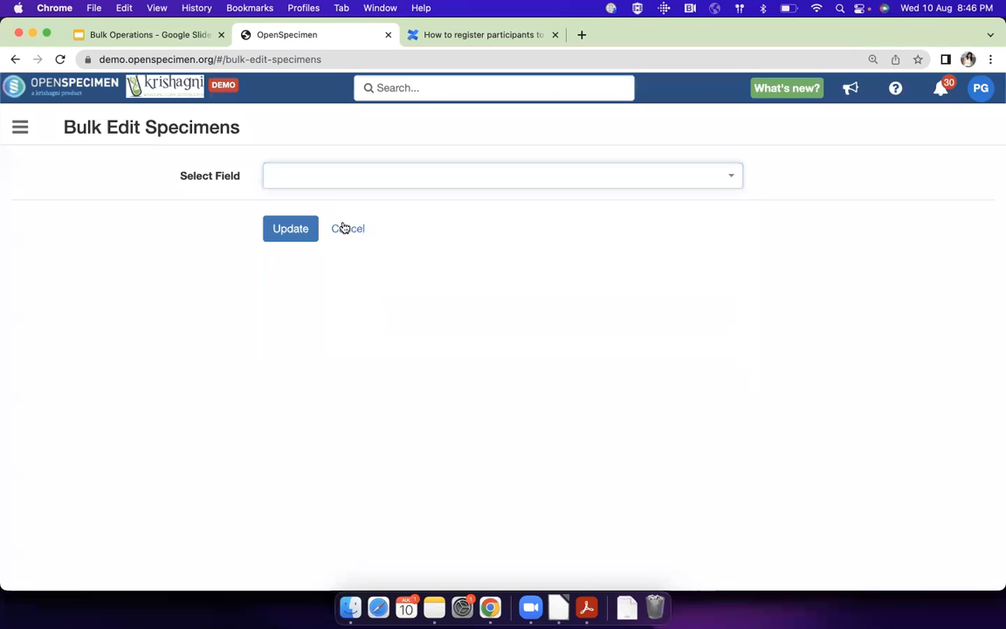
click(342, 227)
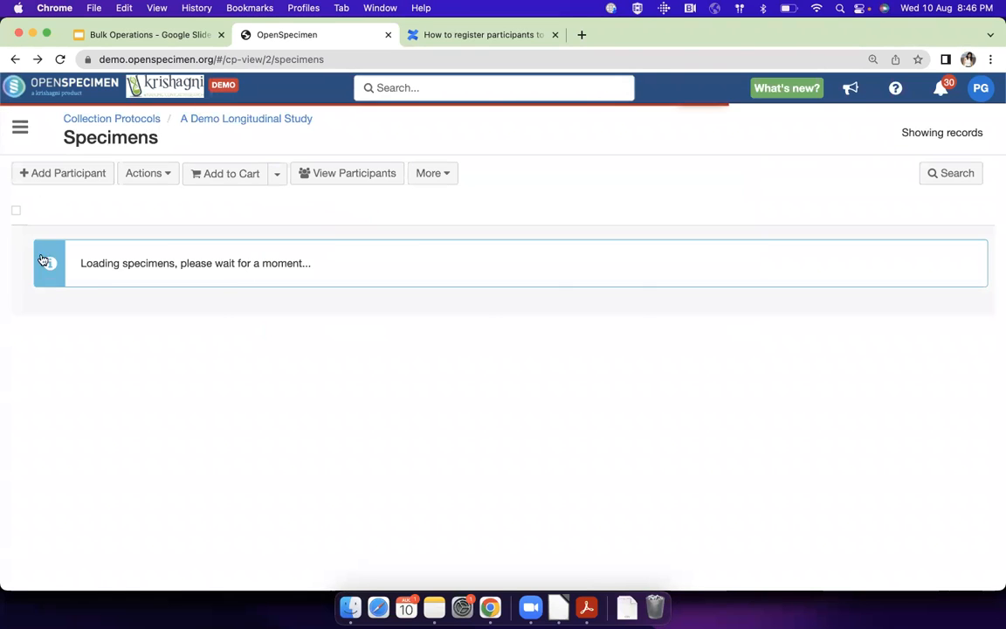
Step: Switch to the Google Slides presentation and advance to the slide "Easy UI navigation in new User Interface"
click(116, 34)
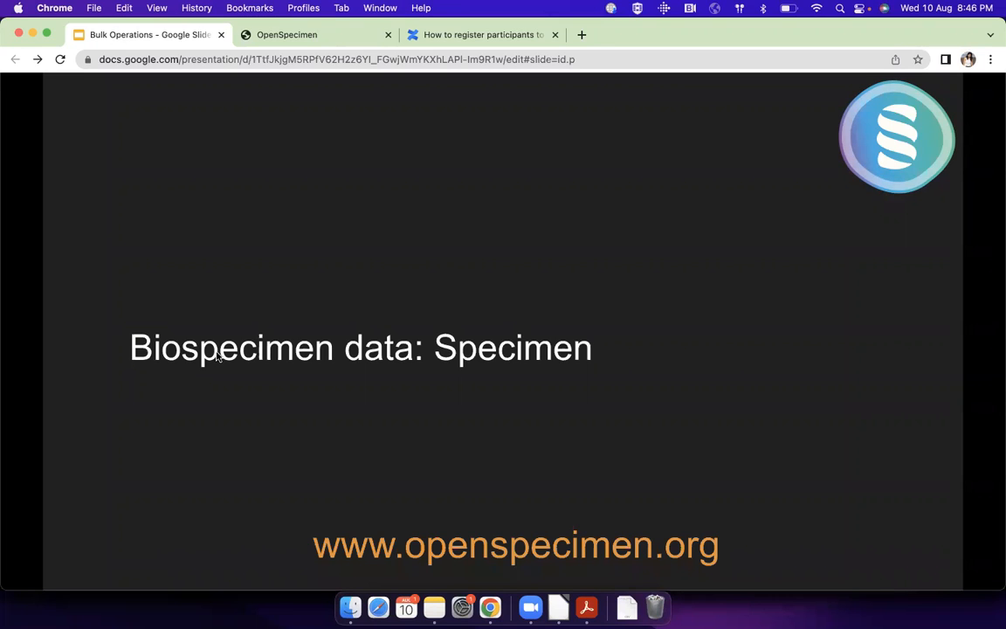
key(Right)
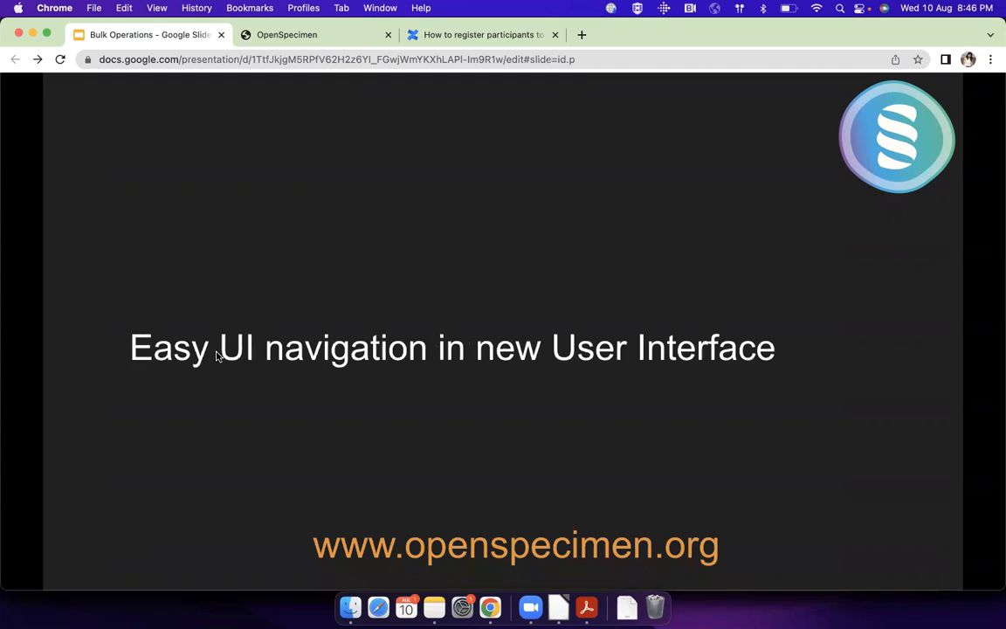